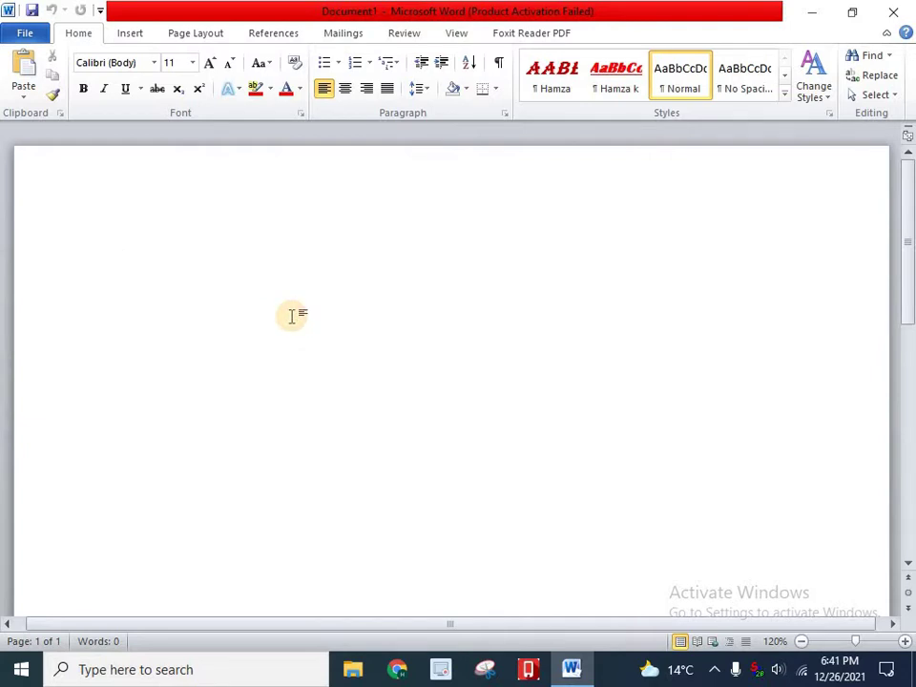
Step: Open Word's Object dialog from the Object dropdown on the Insert tab
click(131, 34)
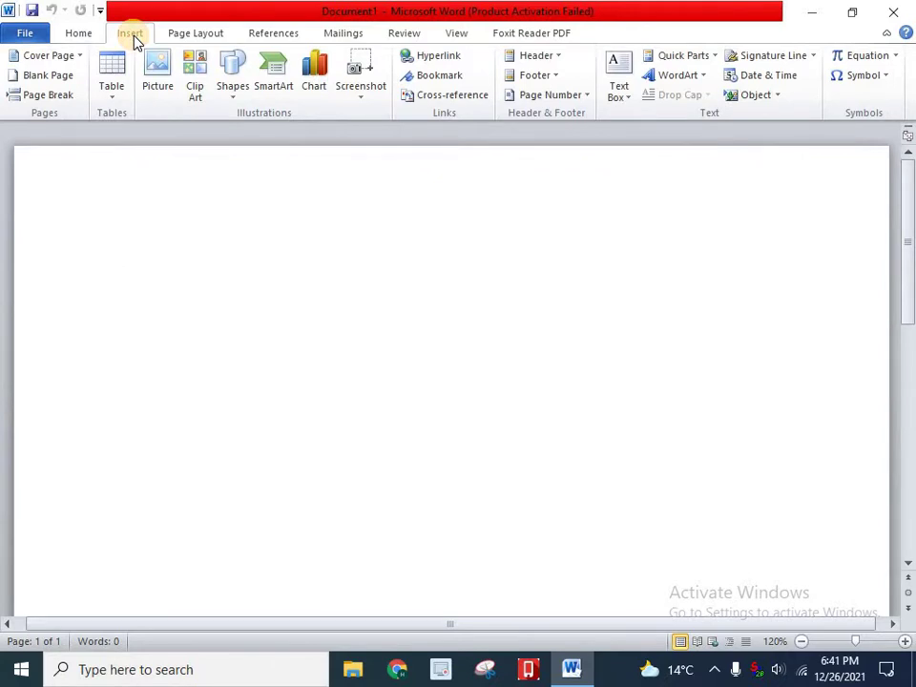
click(776, 96)
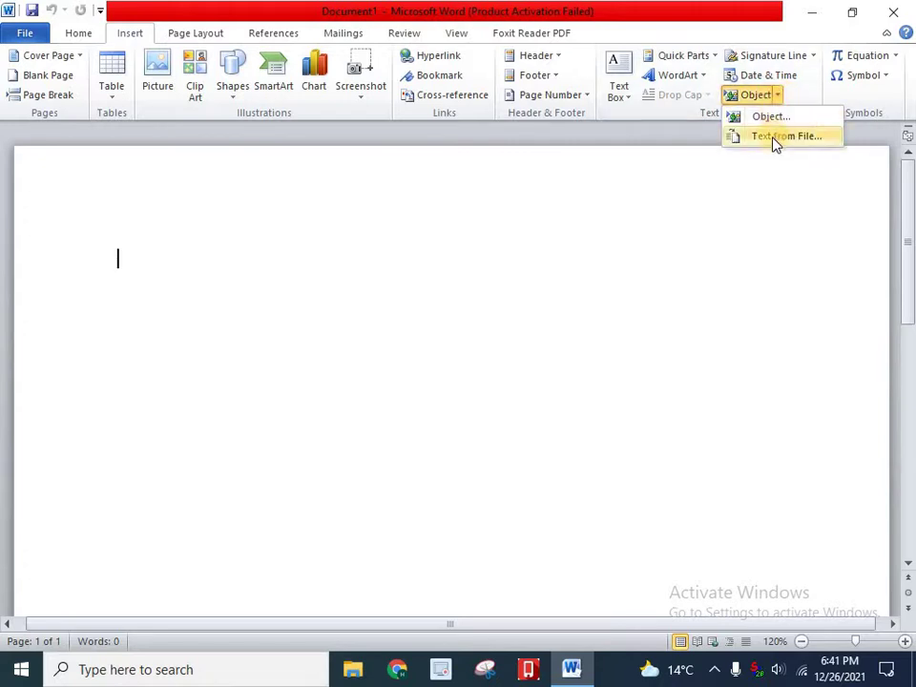
click(415, 291)
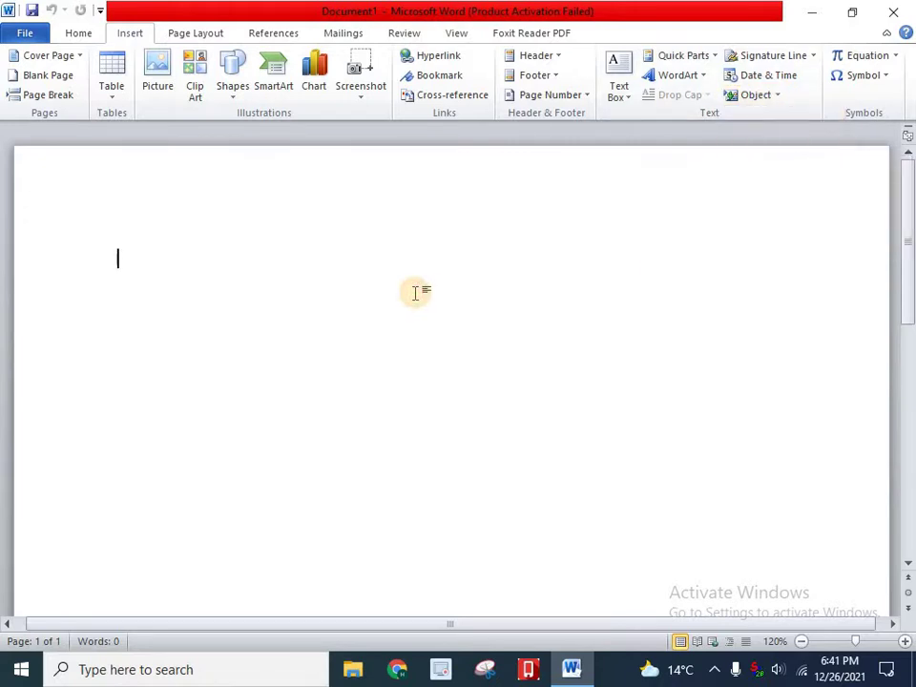
click(781, 95)
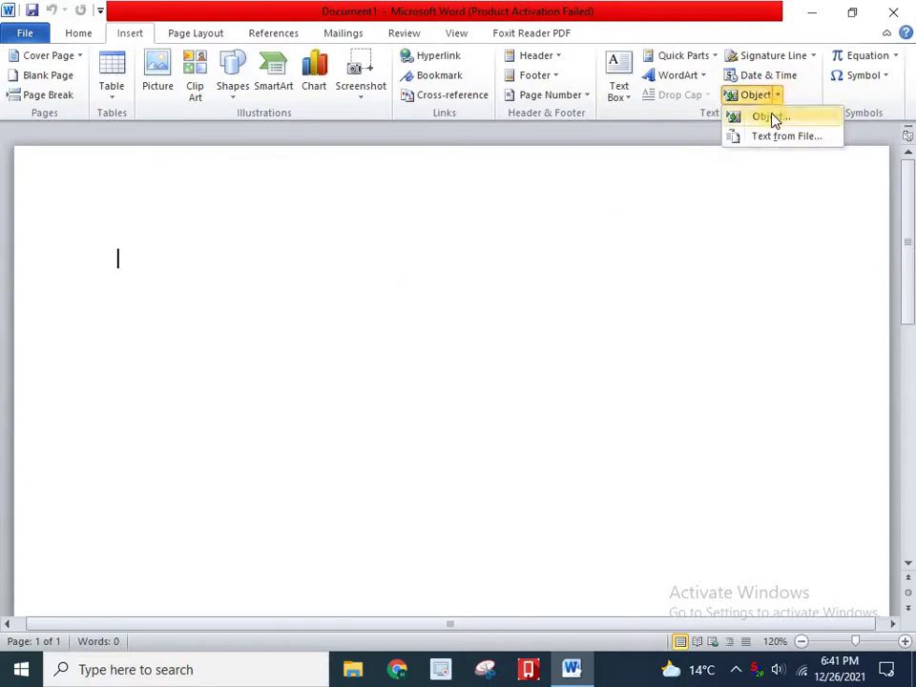
click(771, 116)
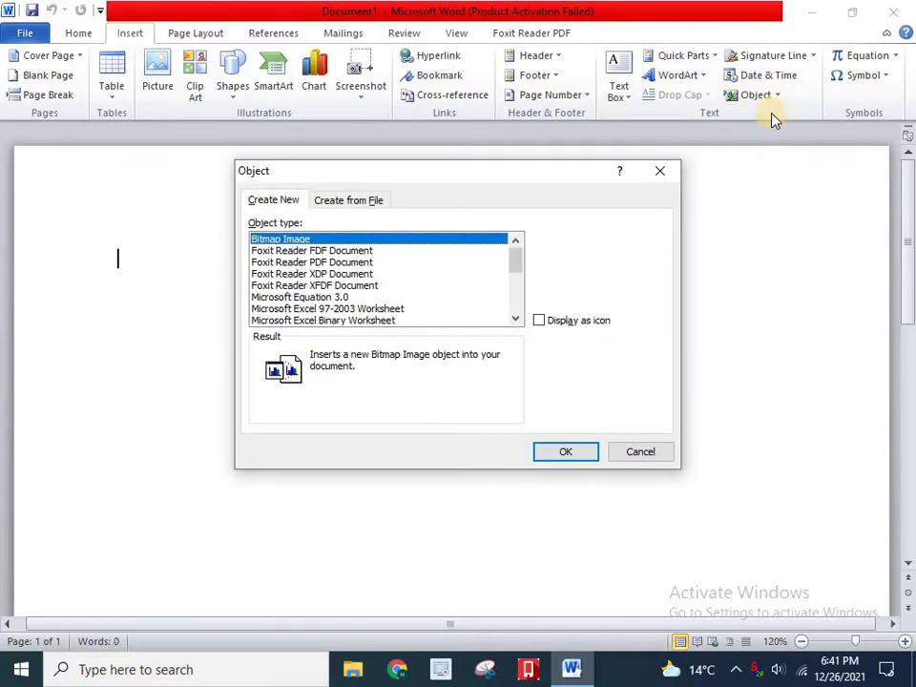
Step: Insert a new Bitmap Image object from the Create New list, opening a blank Paint canvas
drag(416, 176, 409, 214)
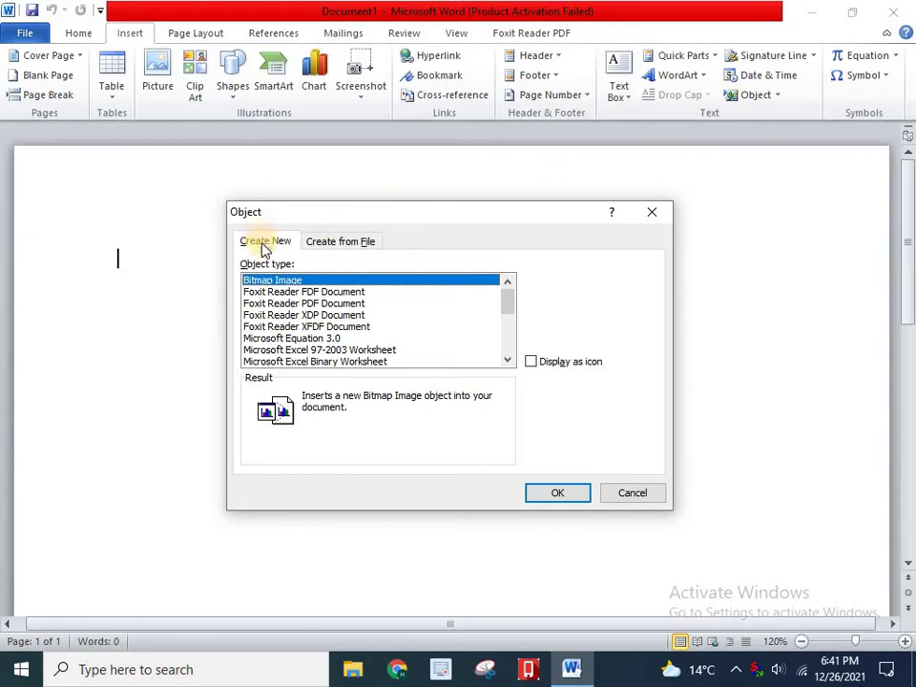
click(346, 246)
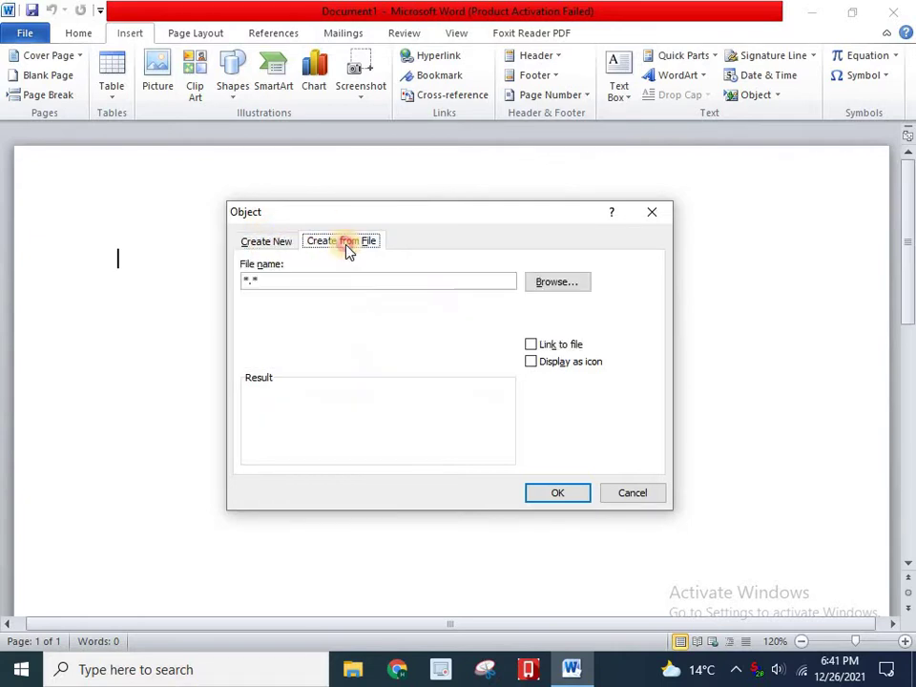
click(272, 242)
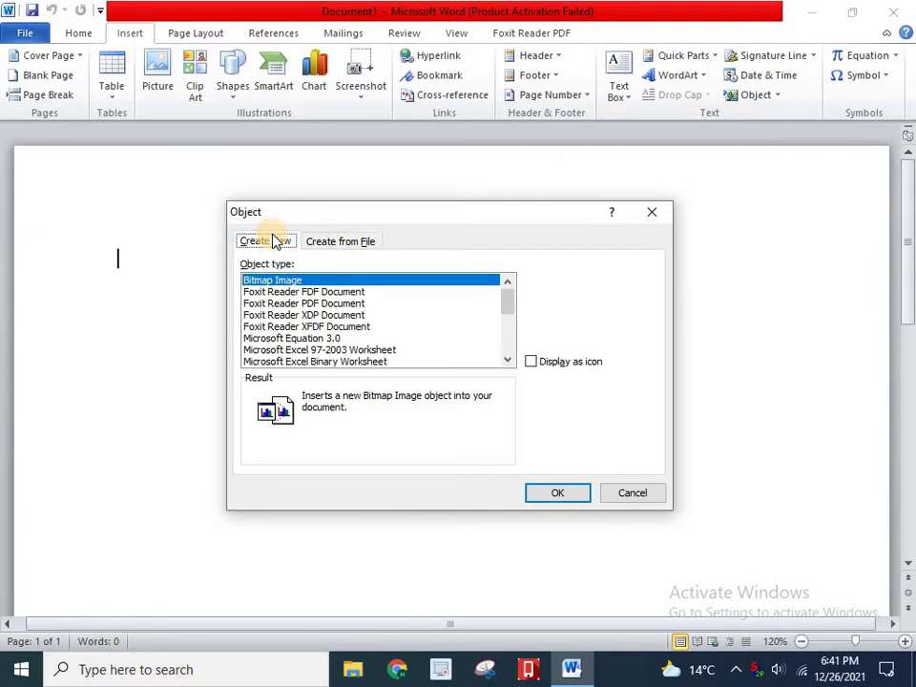
click(304, 293)
scroll(448, 348, down, 1)
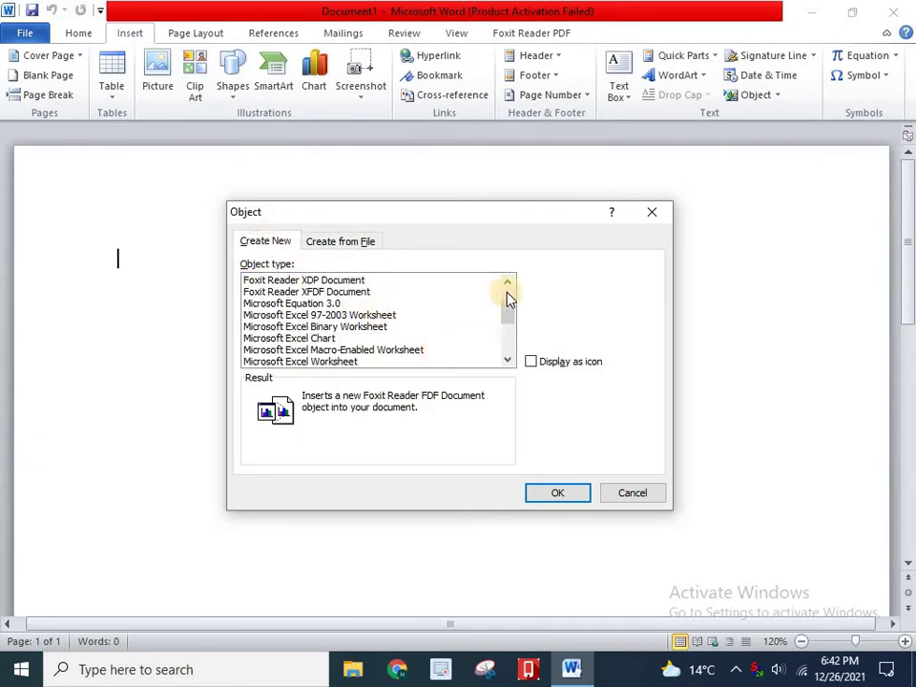
drag(512, 312, 511, 329)
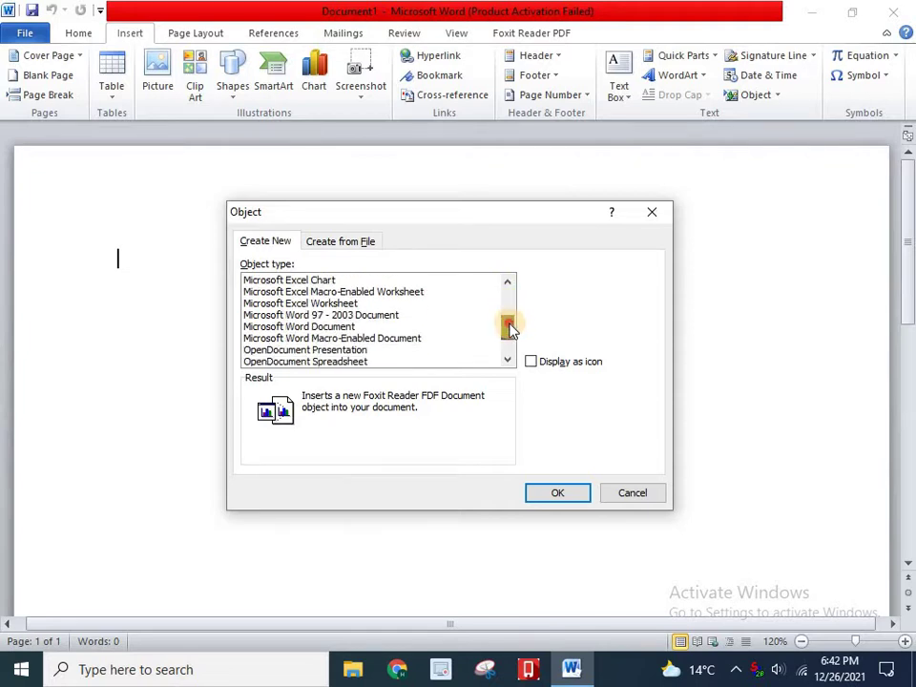
drag(511, 329, 510, 315)
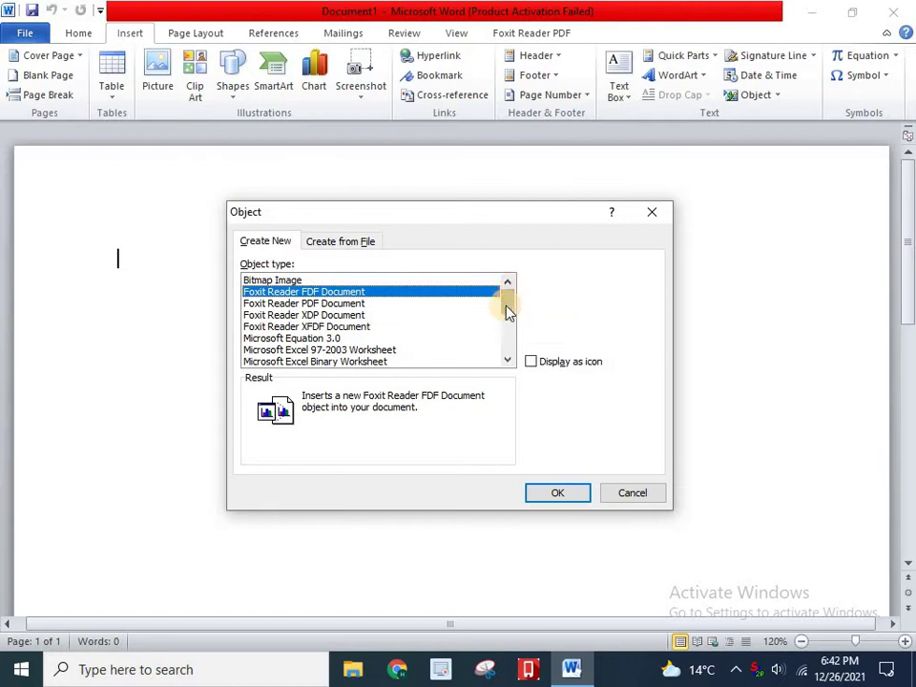
click(268, 282)
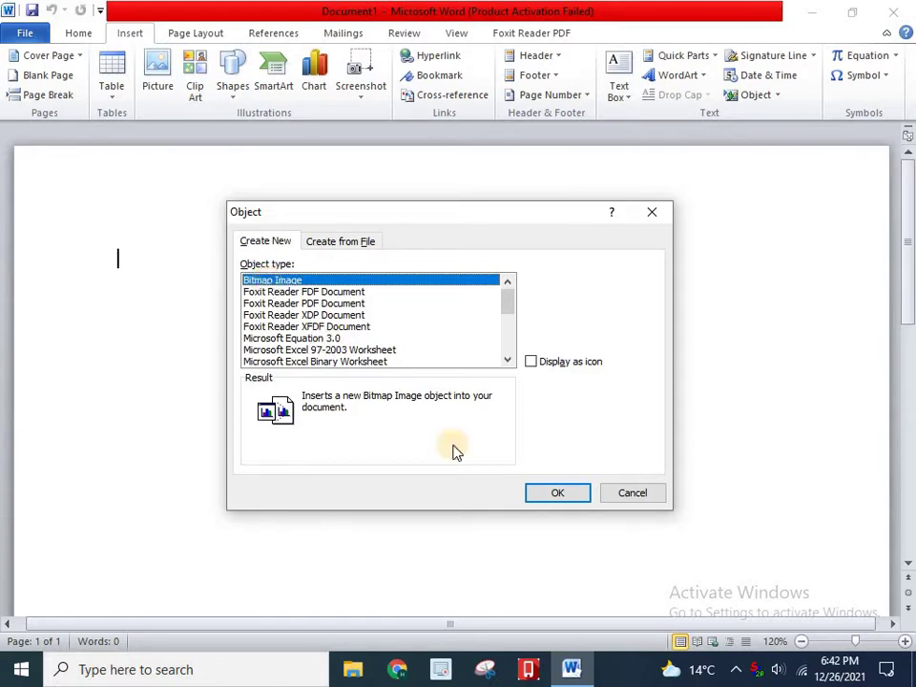
click(559, 494)
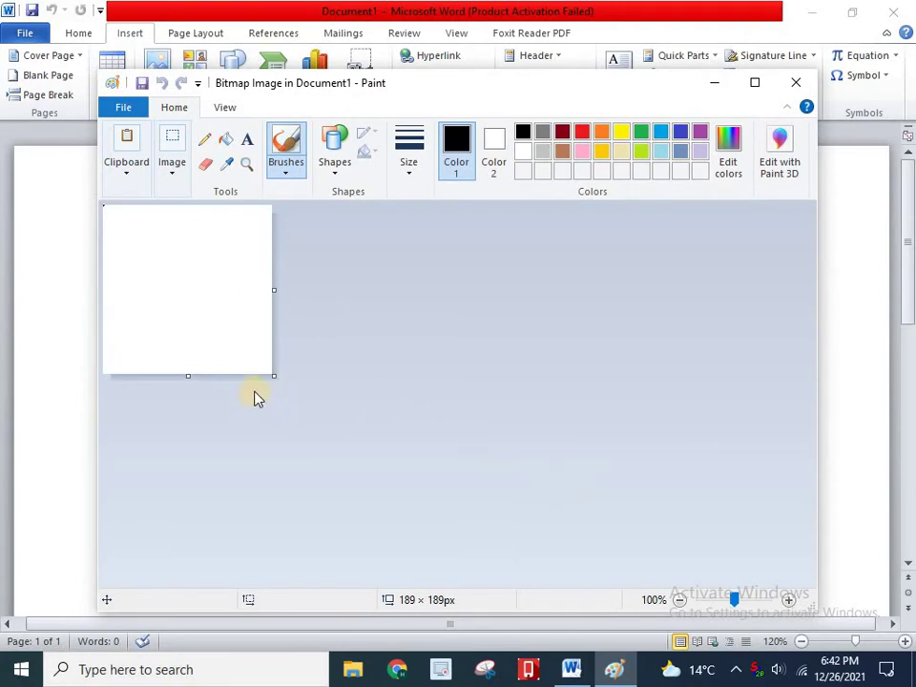
Step: Enlarge the canvas to 788 × 401 px and draw a Heart shape in its centre
drag(276, 379, 806, 564)
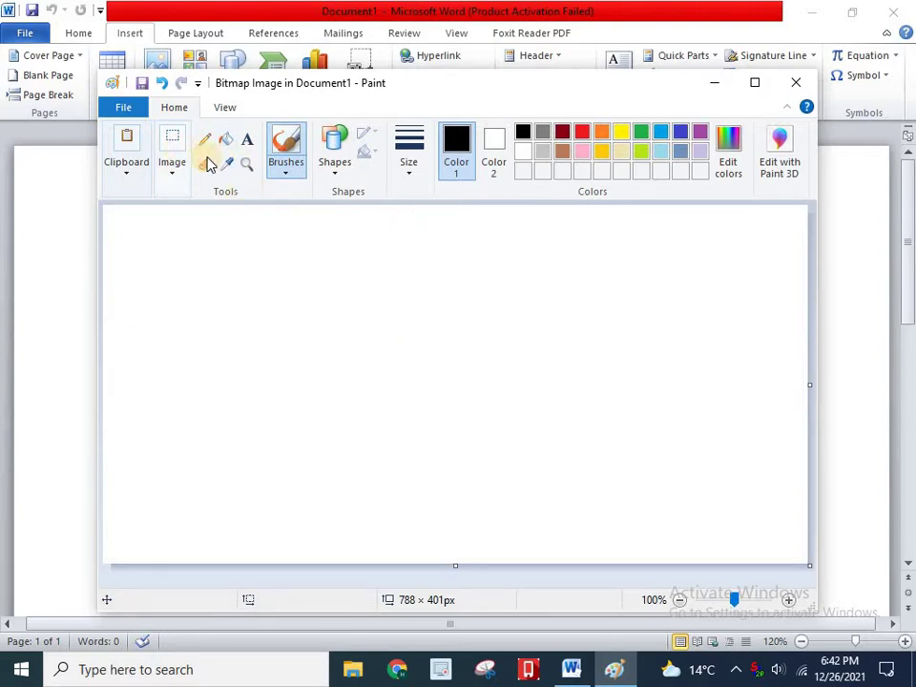
click(337, 162)
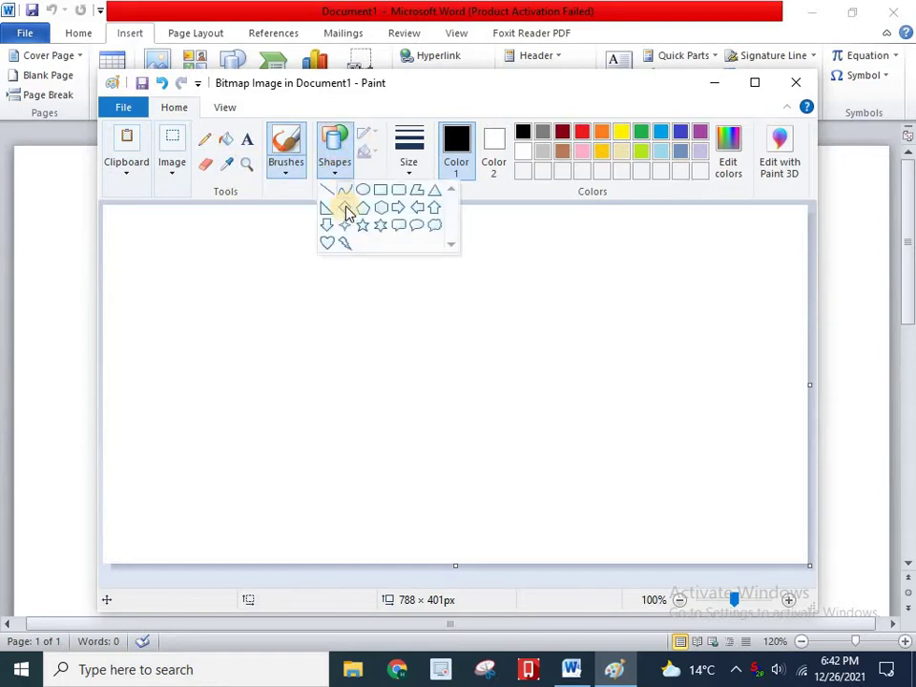
click(336, 178)
click(337, 177)
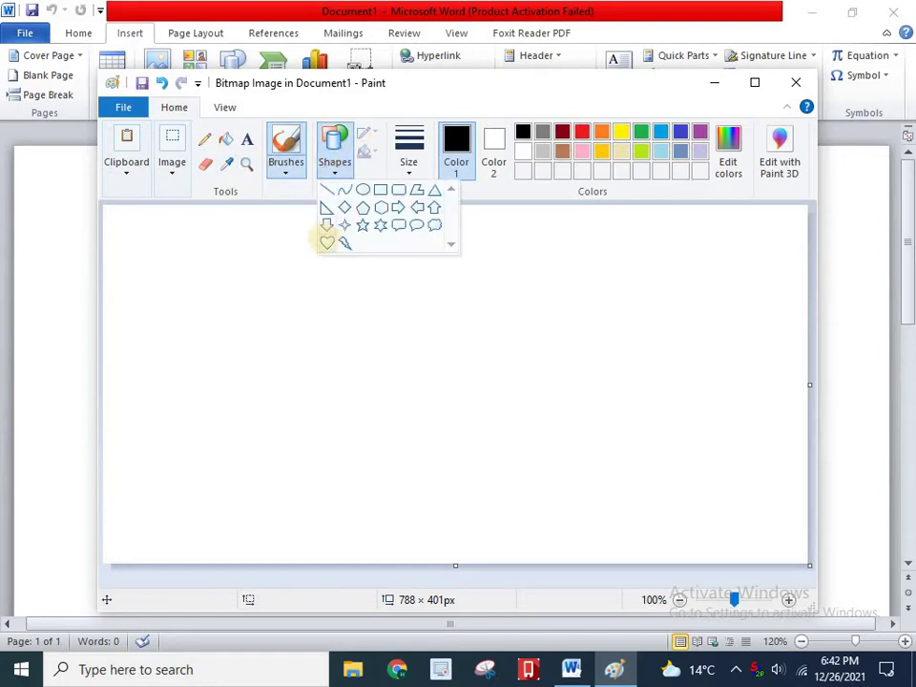
click(315, 258)
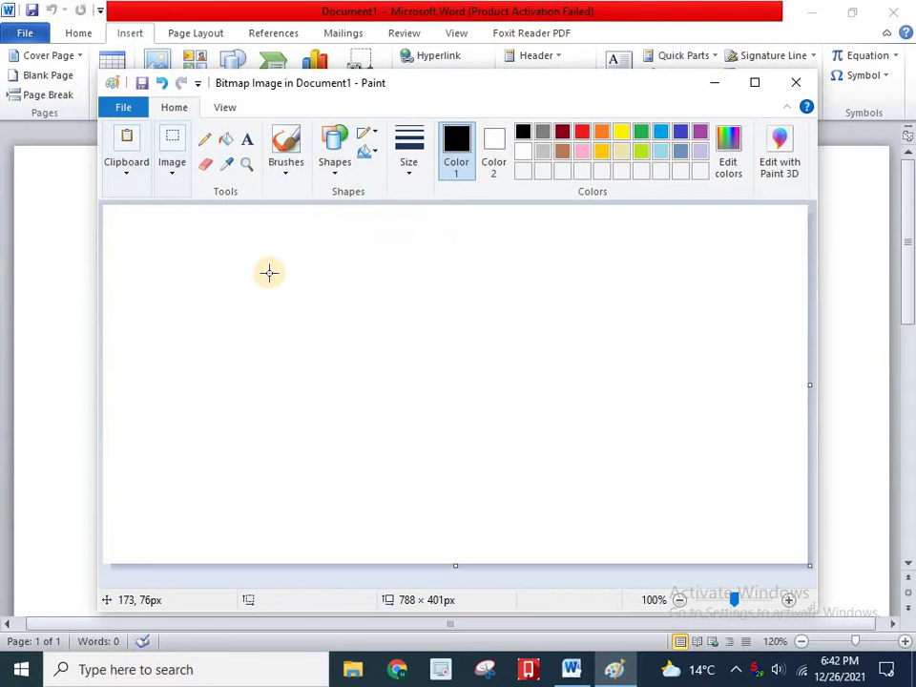
drag(291, 261, 581, 459)
Step: Fill the heart solid red, with red as Color 1 and yellow as Color 2
click(583, 133)
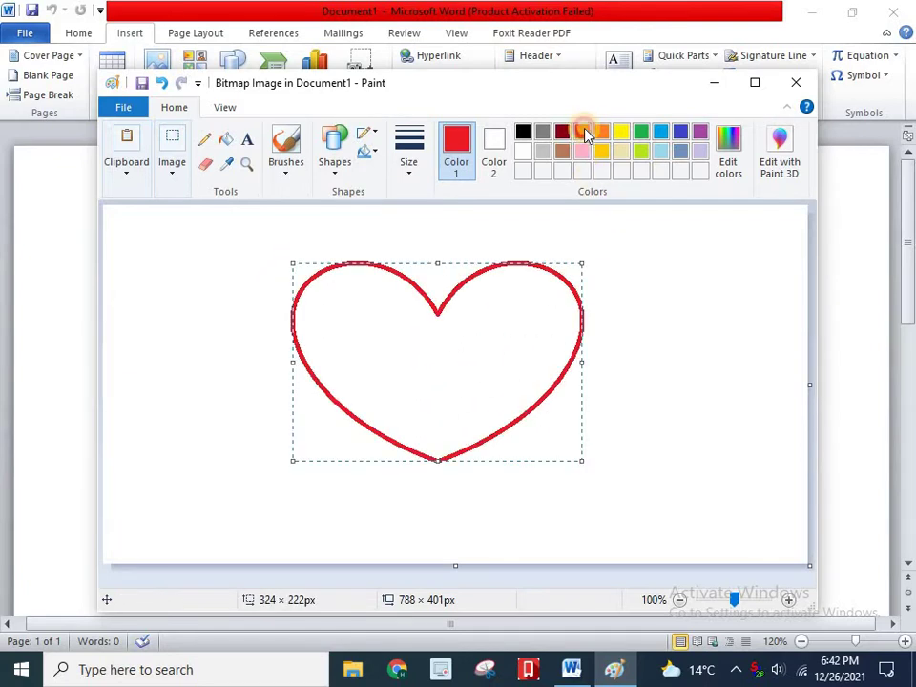
click(495, 155)
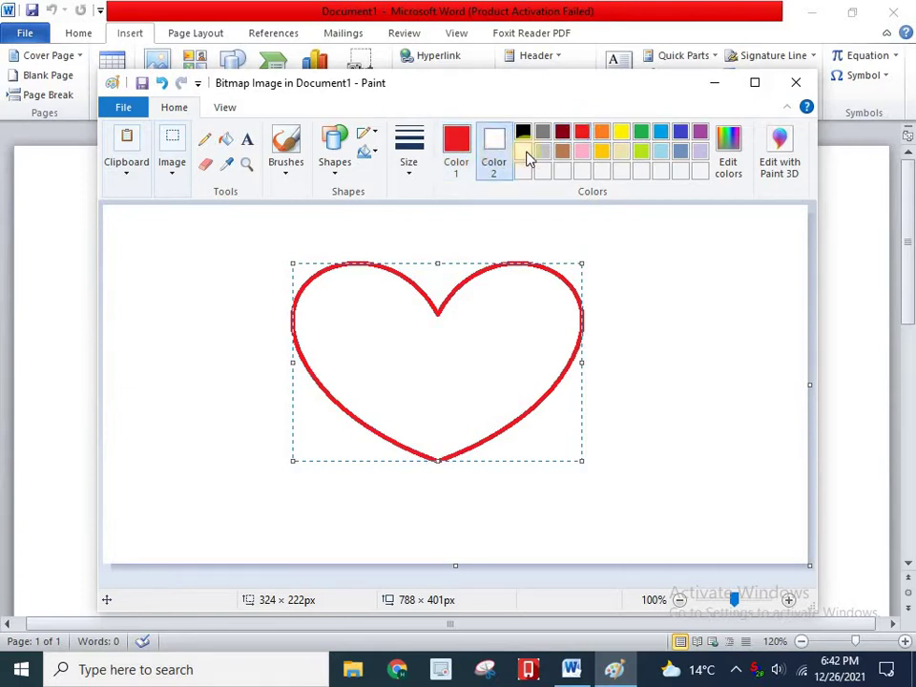
click(622, 134)
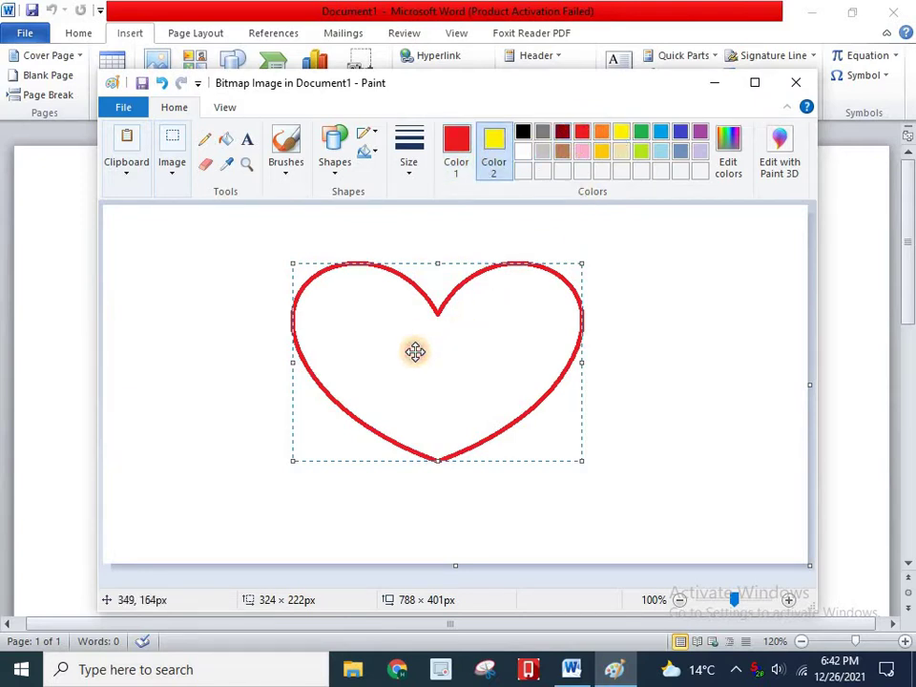
click(225, 140)
click(413, 346)
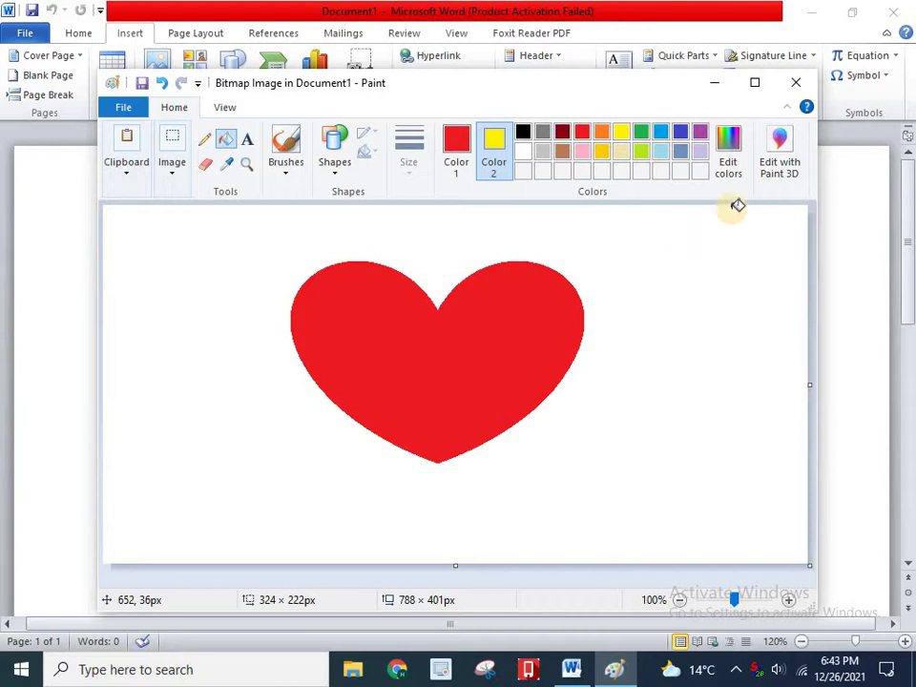
Step: Return the heart bitmap to Word and select the embedded picture
click(796, 82)
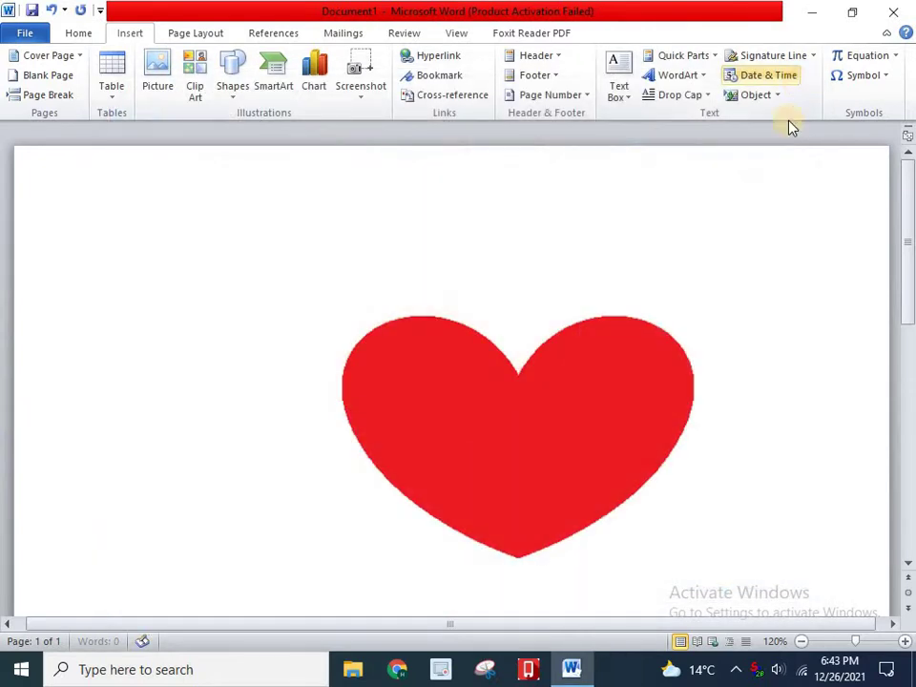
click(556, 434)
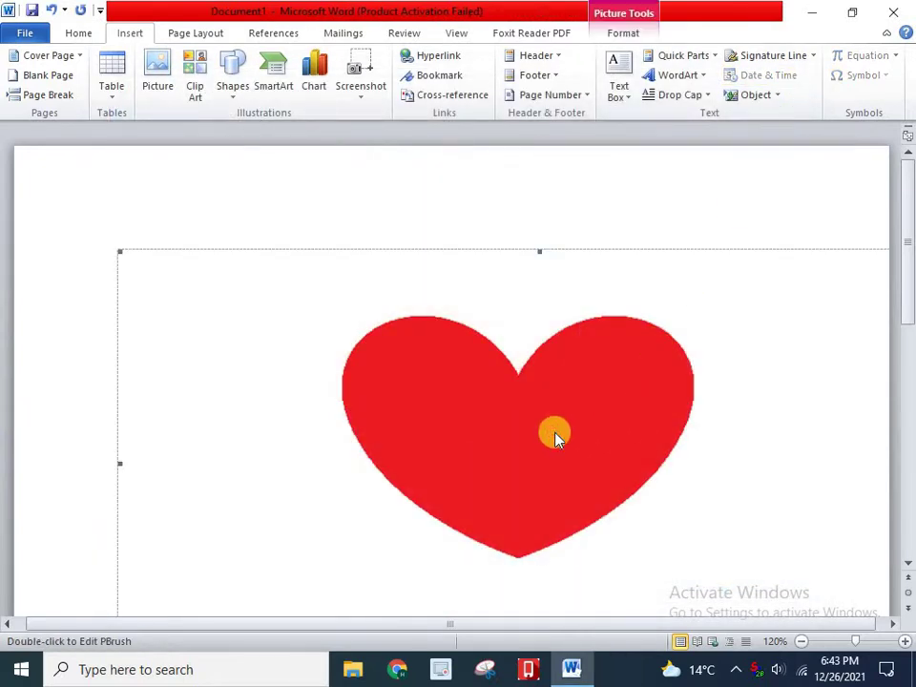
drag(535, 434, 531, 432)
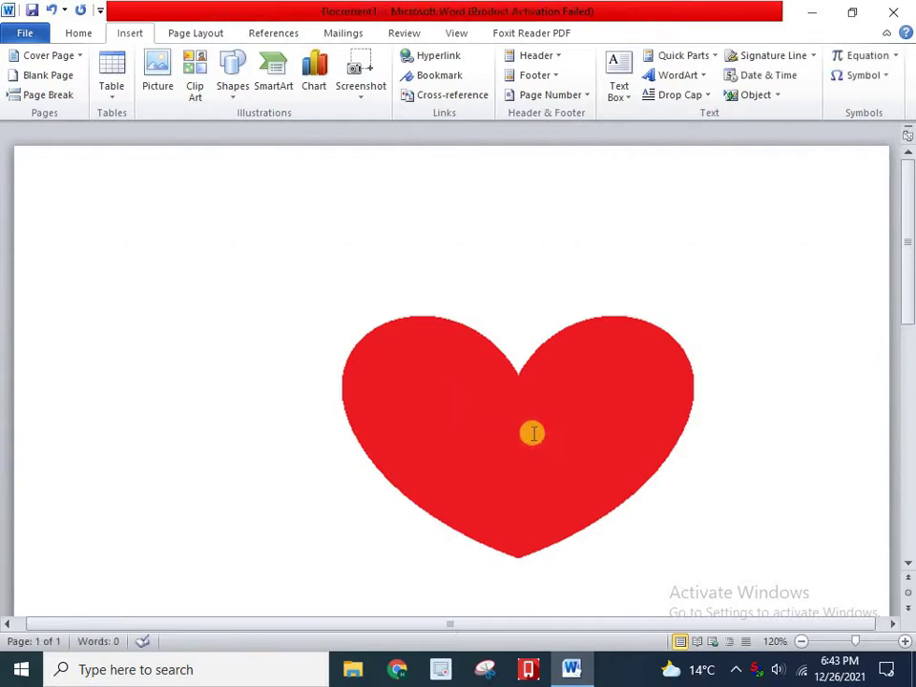
click(433, 402)
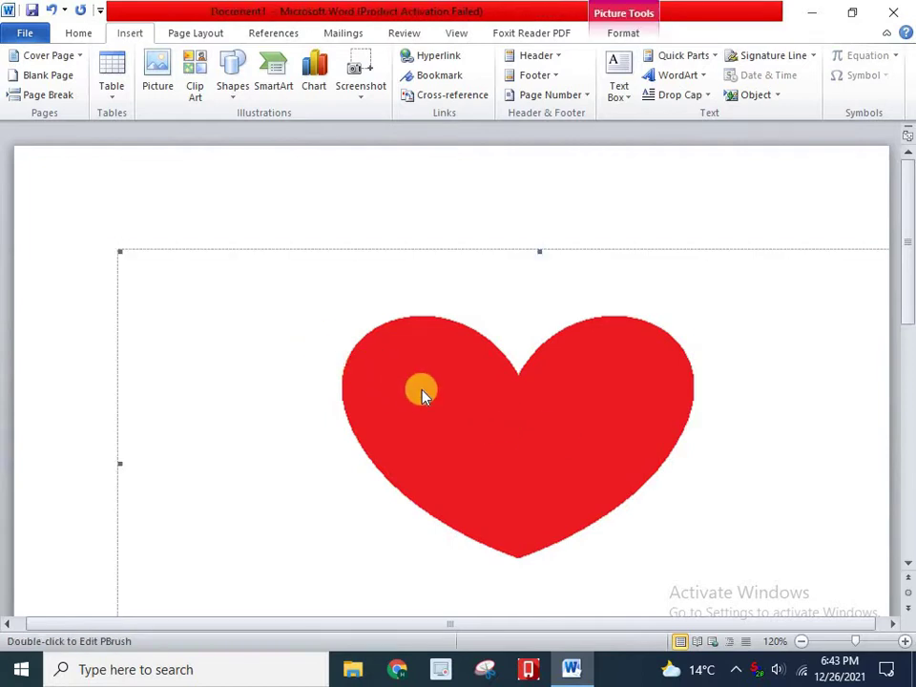
scroll(421, 392, down, 3)
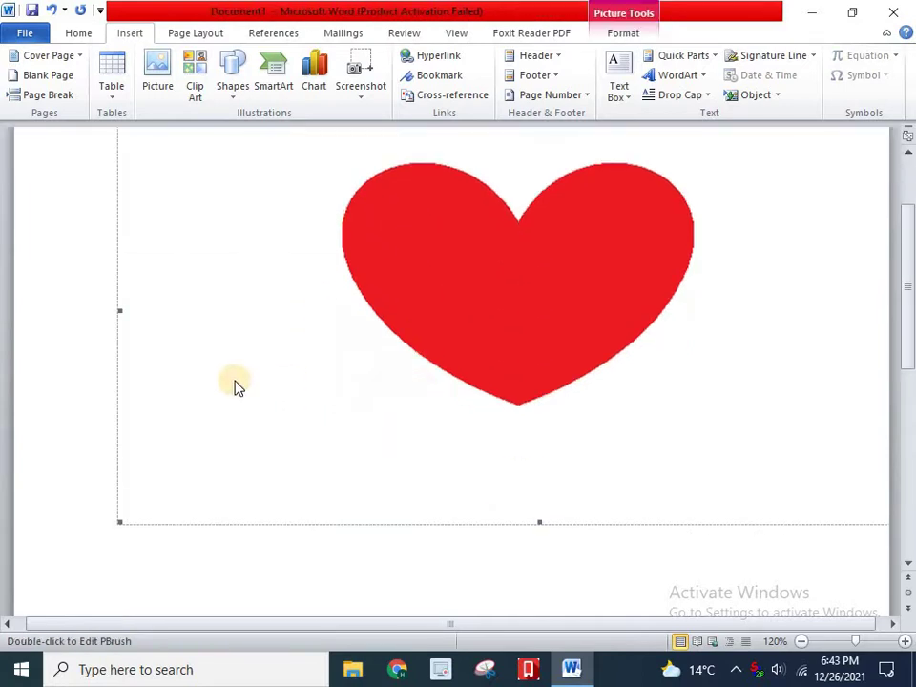
key(shift+F10)
click(225, 371)
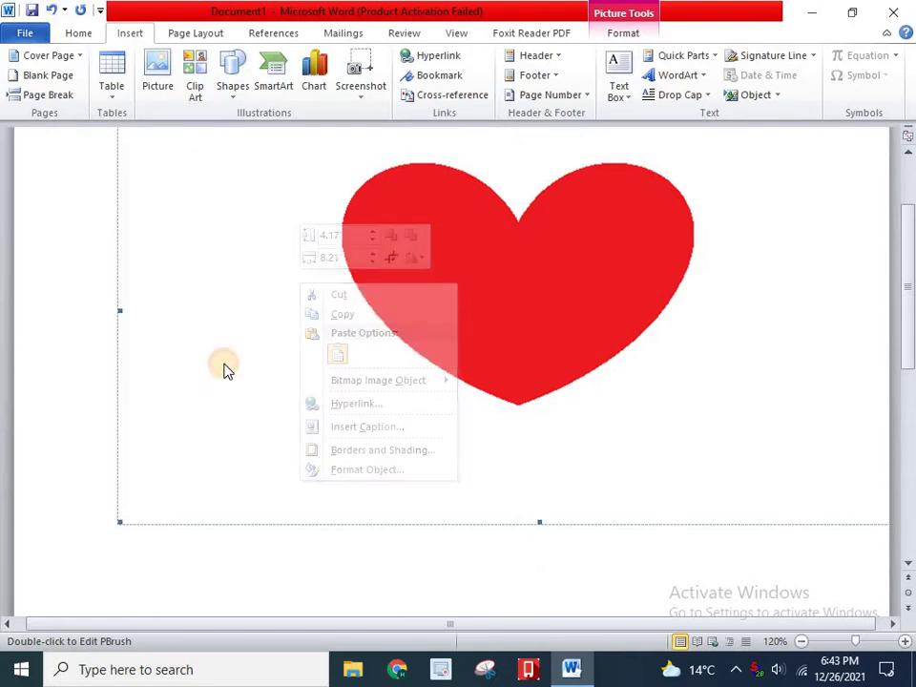
Step: Apply Square text wrapping, resize the heart to 2.83 × 5.57 in, and move it toward centre
click(613, 32)
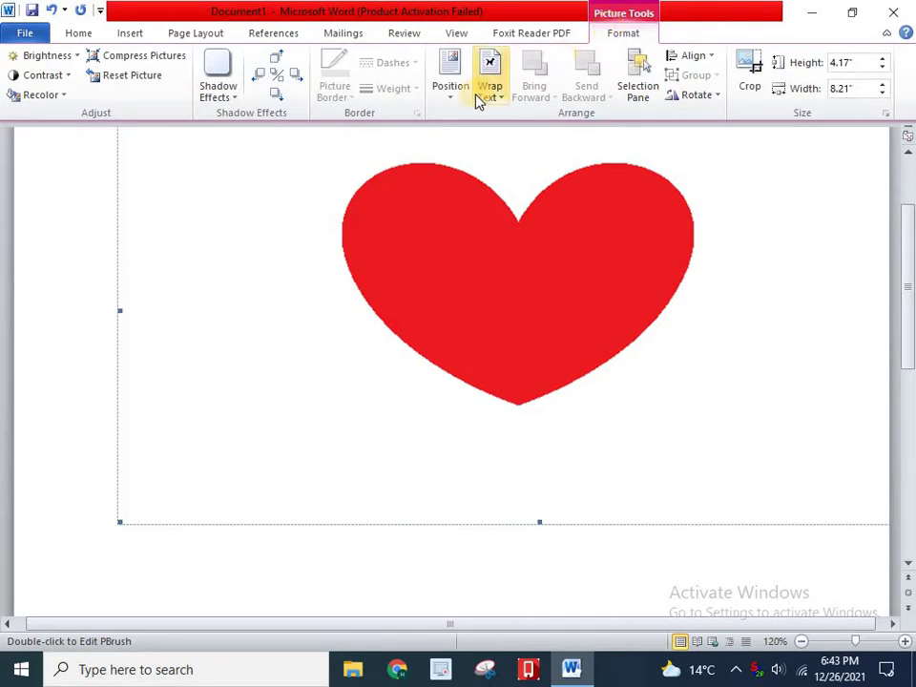
click(500, 100)
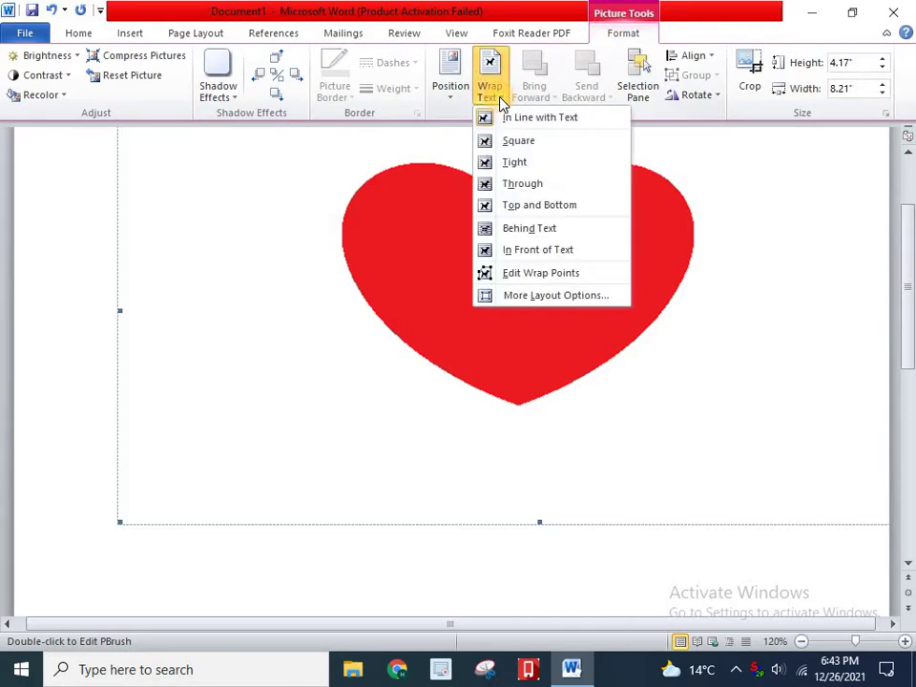
click(505, 152)
click(495, 276)
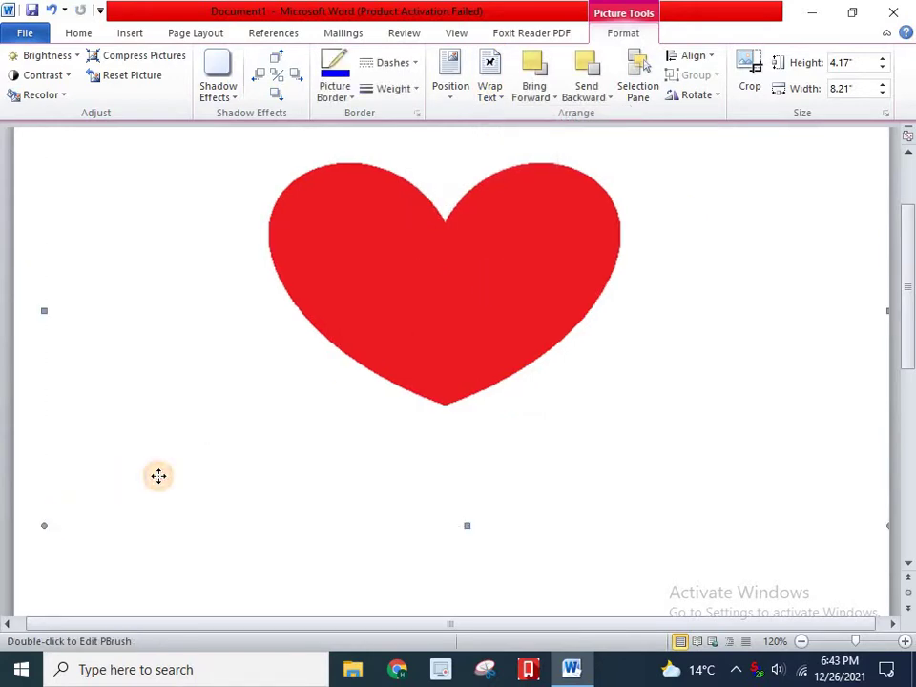
drag(44, 525, 316, 386)
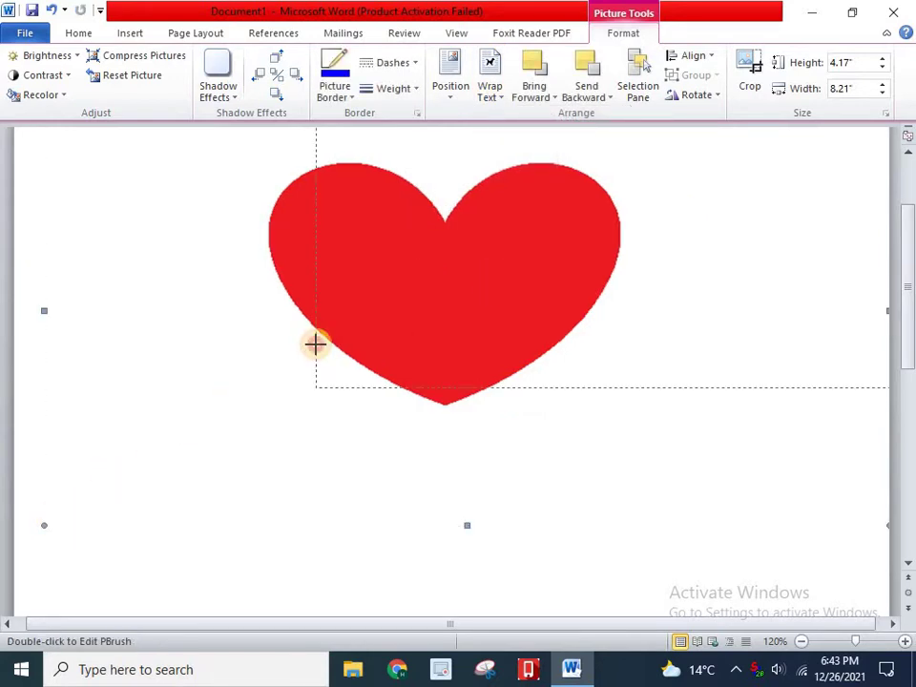
scroll(317, 465, up, 2)
scroll(384, 467, up, 1)
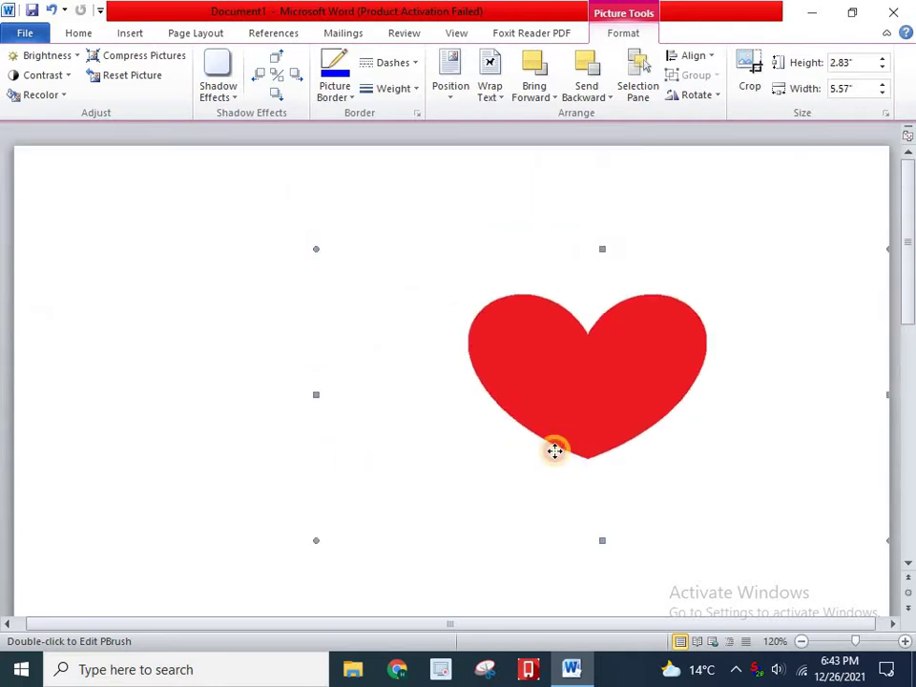
mouse_move(390, 376)
mouse_down()
mouse_move(434, 391)
mouse_move(462, 321)
mouse_up()
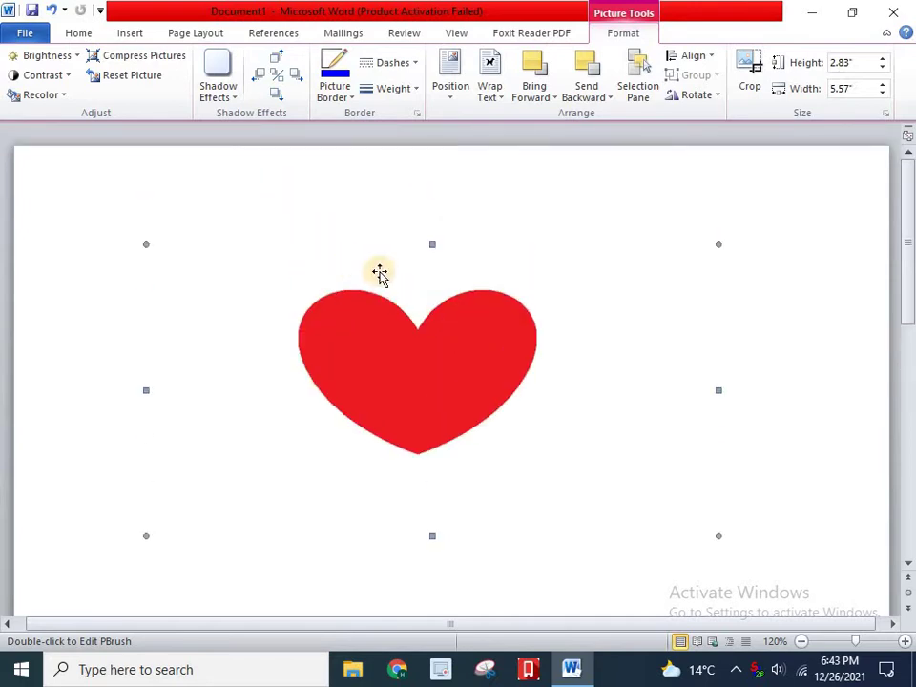
Step: Delete the heart, insert a Bitmap Image displayed as an icon, and reopen it in Paint
key(Delete)
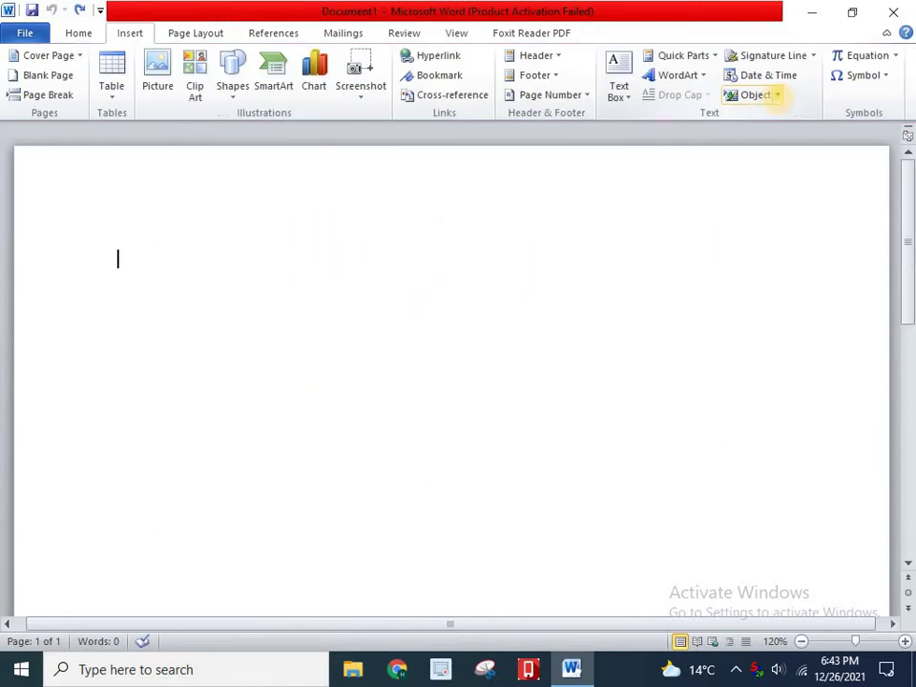
click(777, 94)
click(775, 118)
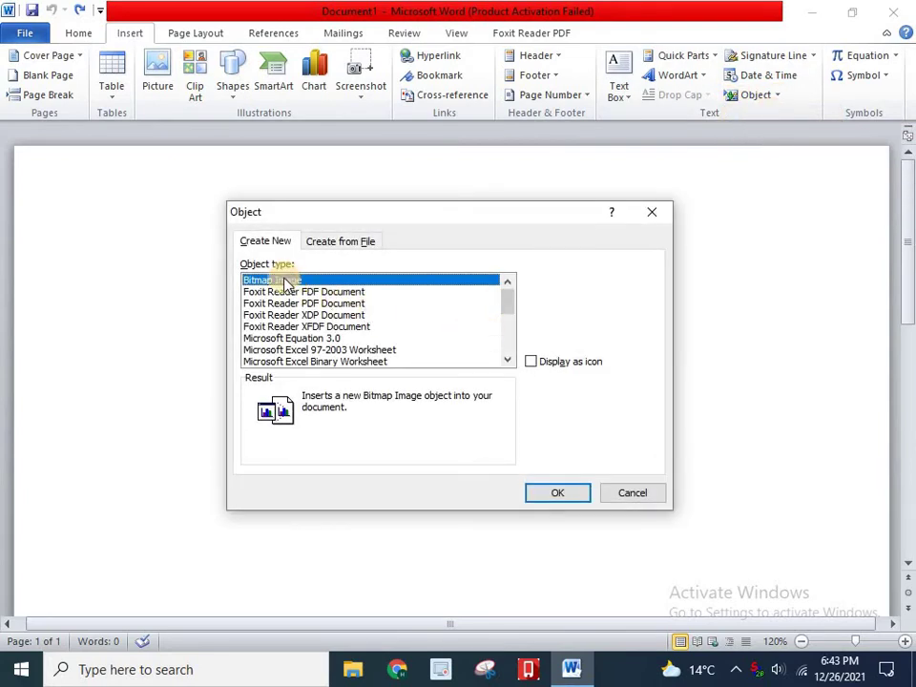
click(533, 364)
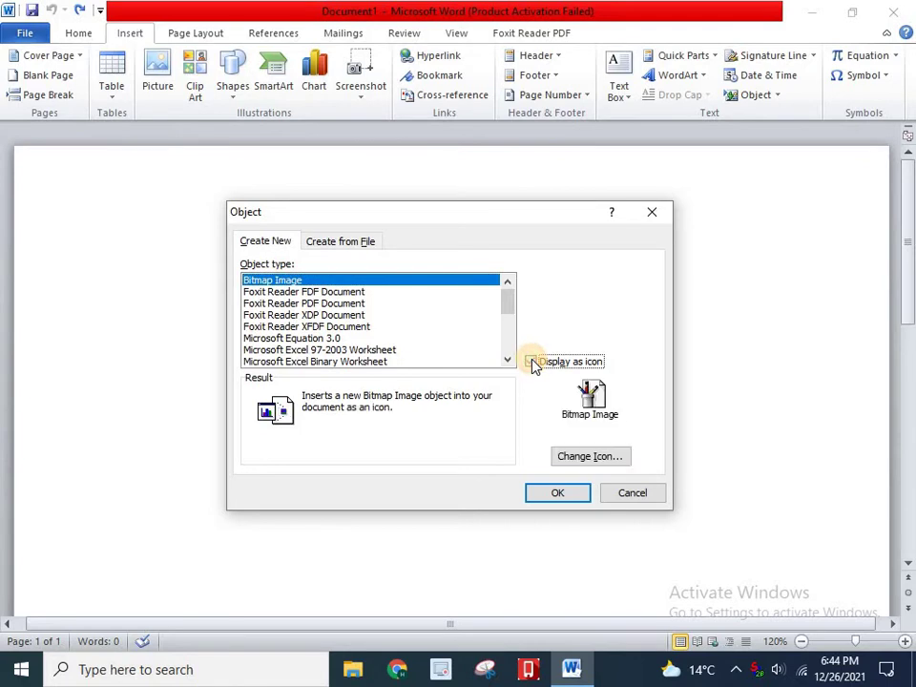
click(553, 495)
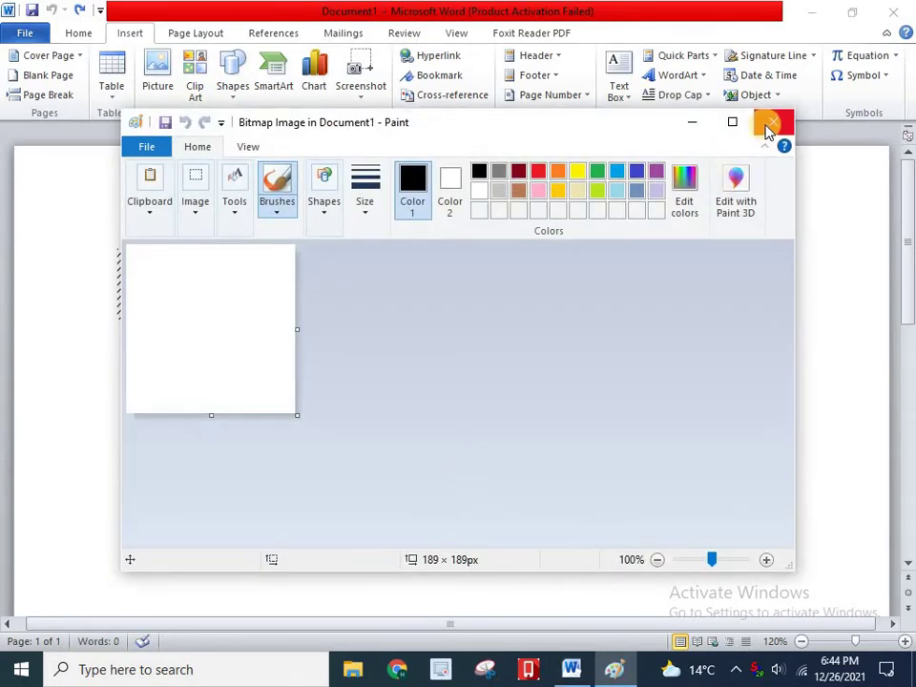
click(768, 131)
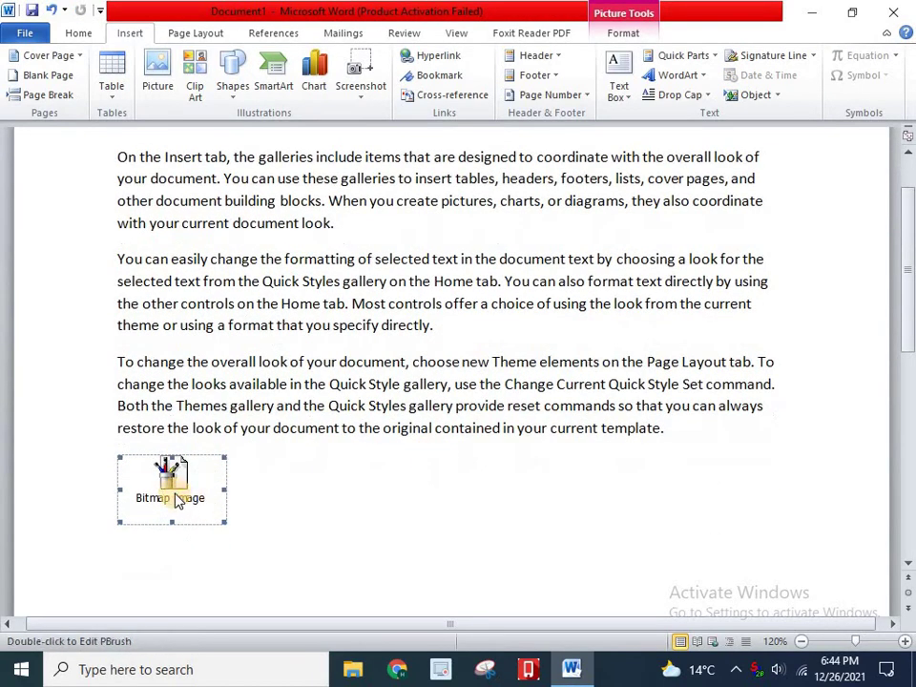
double_click(173, 494)
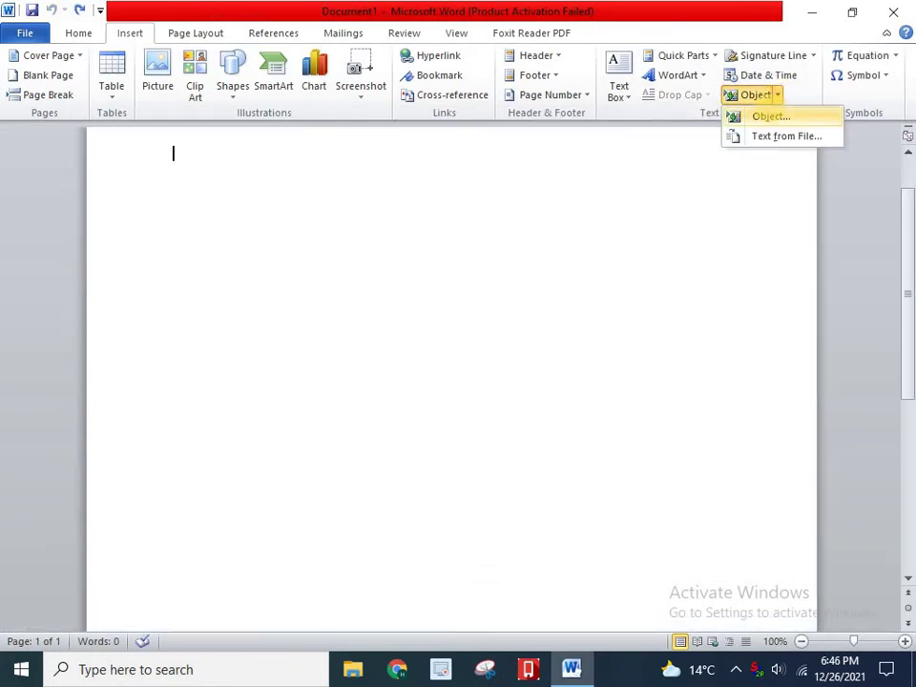
Step: Embed ramrom.docx into the document using Create from File in the Object dialog
click(764, 117)
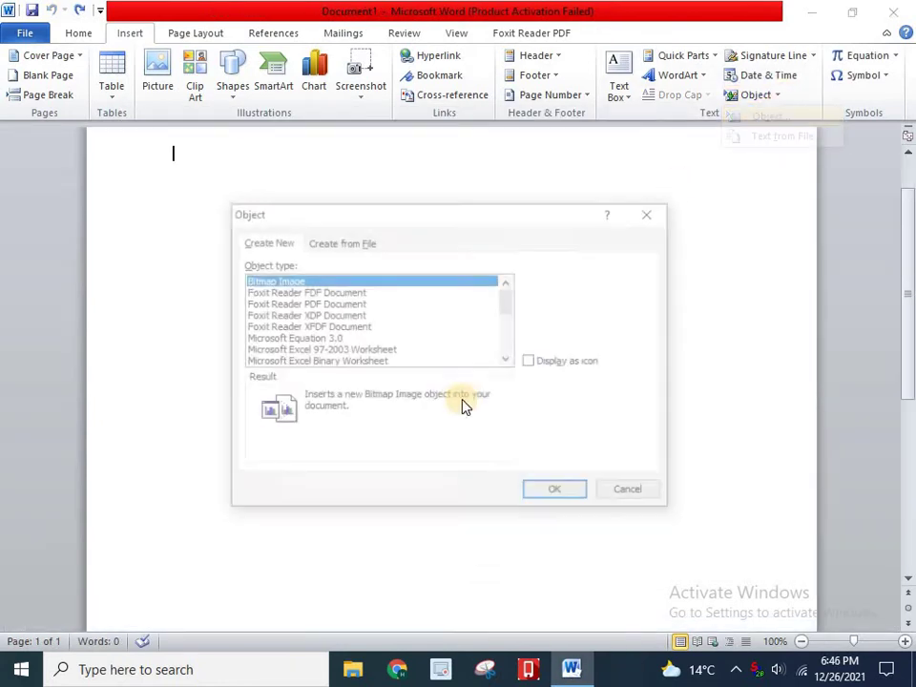
click(330, 246)
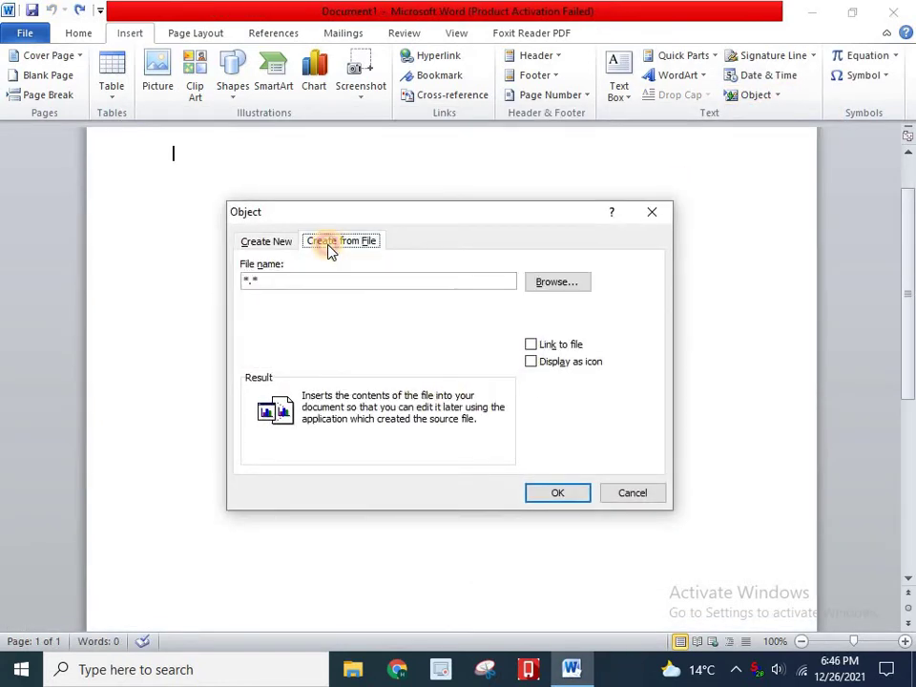
click(539, 282)
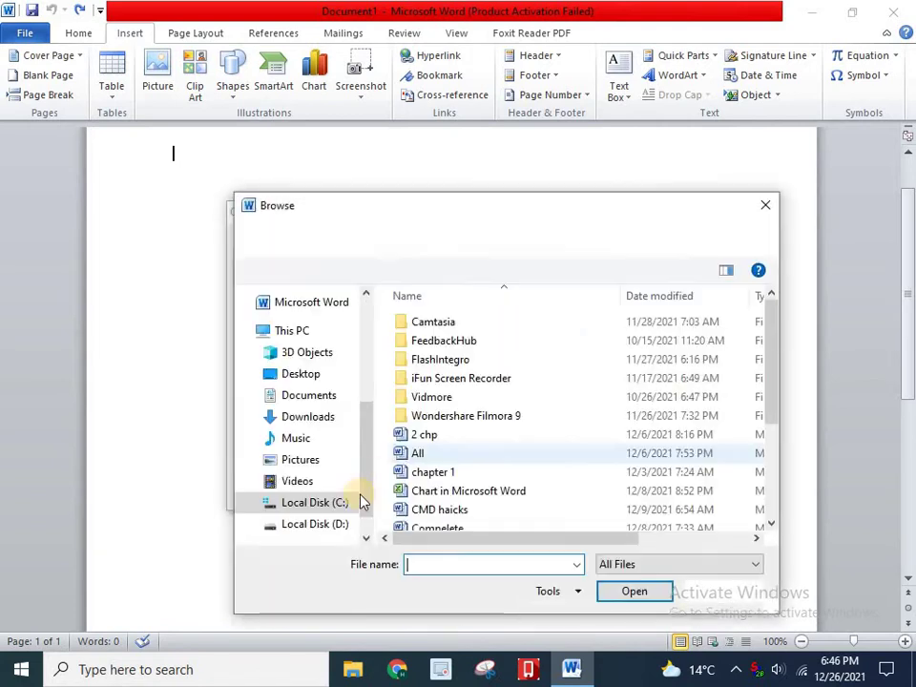
scroll(430, 492, down, 3)
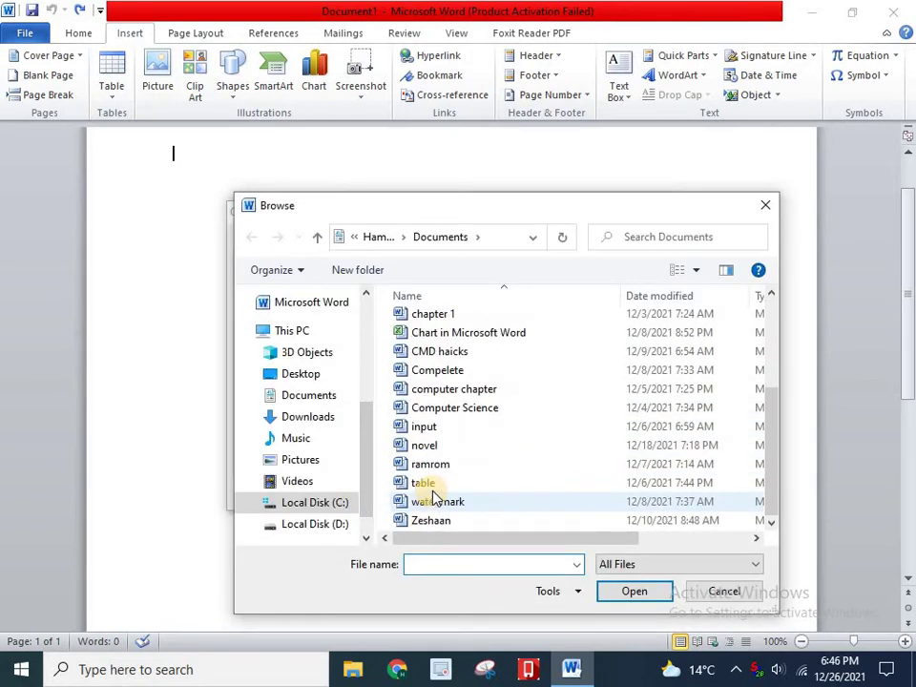
click(426, 465)
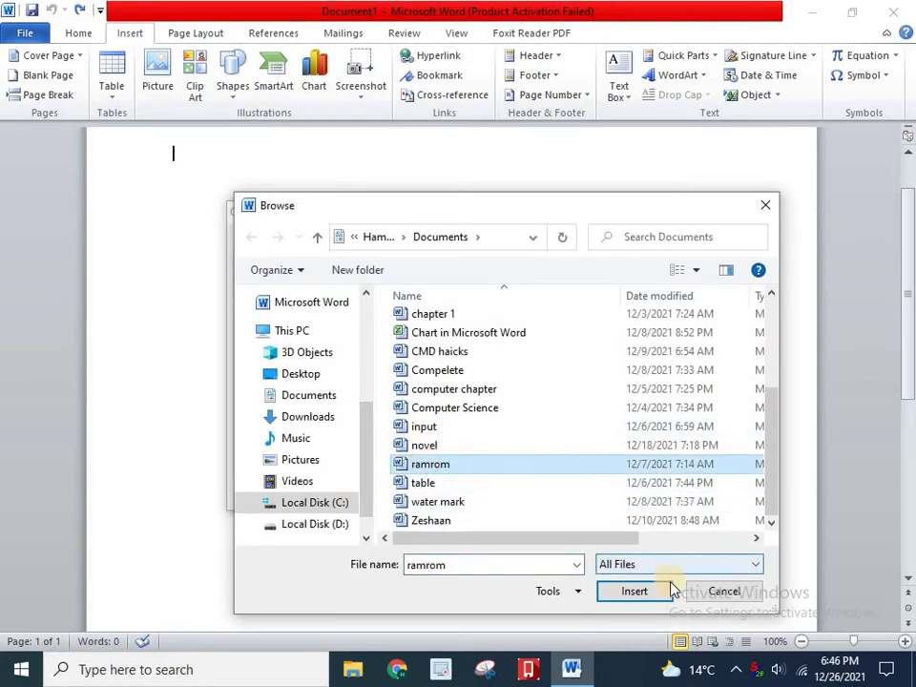
click(638, 593)
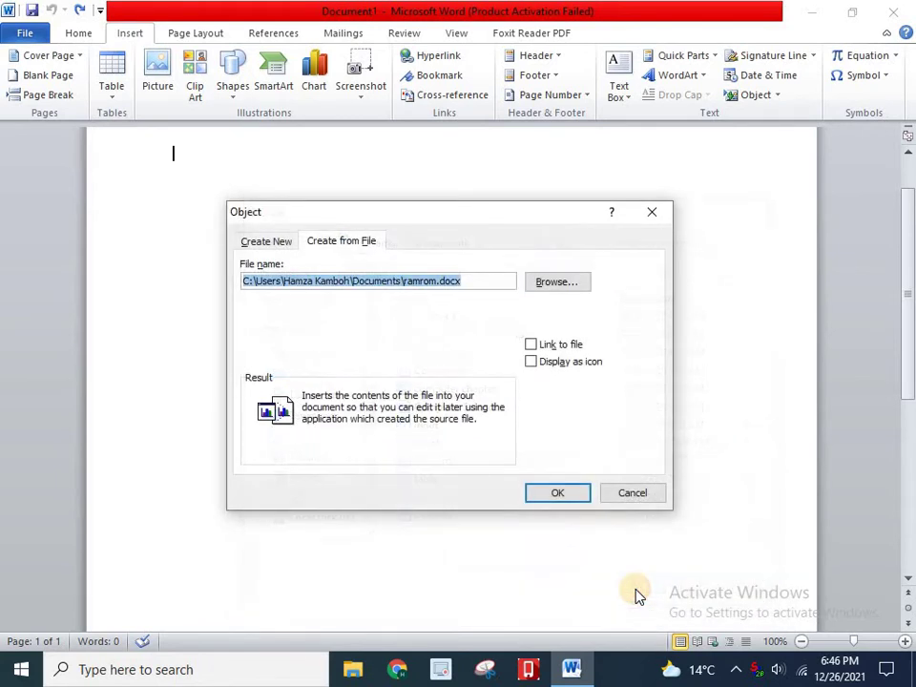
click(553, 494)
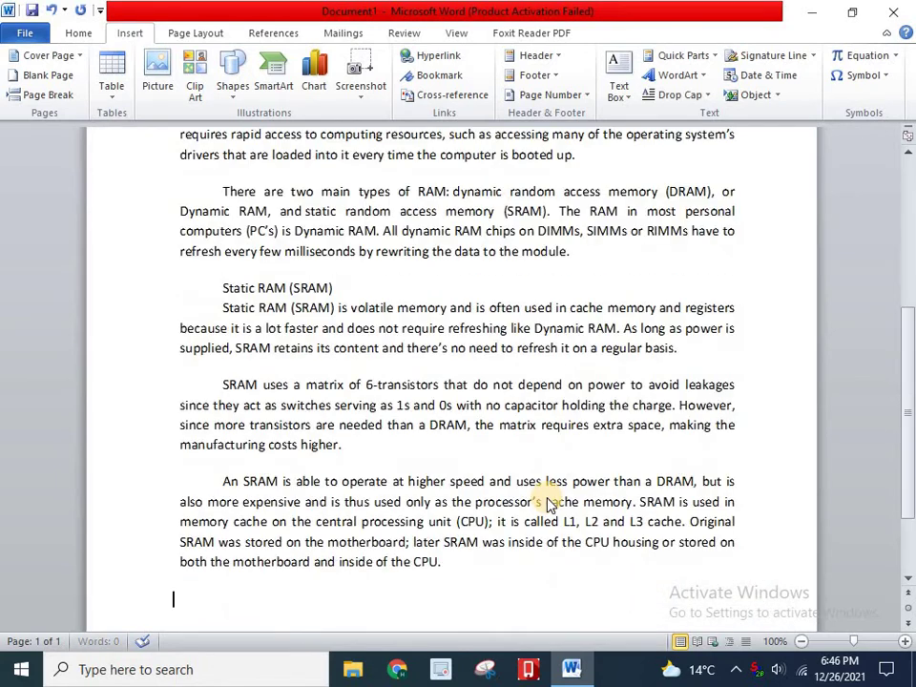
Step: Scroll up and down through the inserted Ram and Rom text
scroll(420, 492, up, 2)
scroll(420, 491, up, 2)
scroll(420, 492, up, 2)
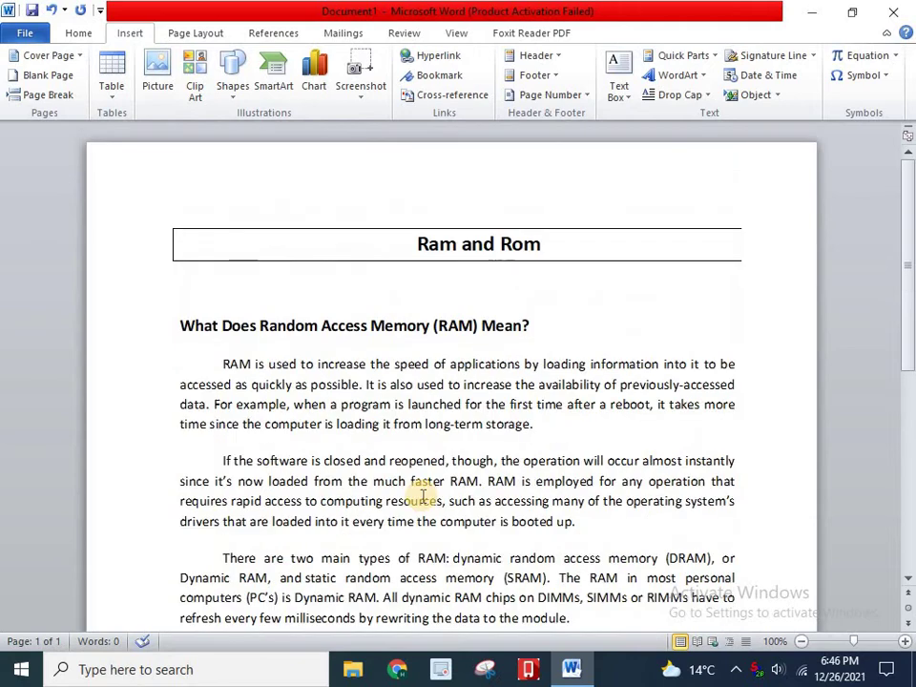
scroll(423, 496, down, 1)
scroll(423, 497, down, 5)
scroll(423, 496, down, 3)
scroll(423, 496, up, 5)
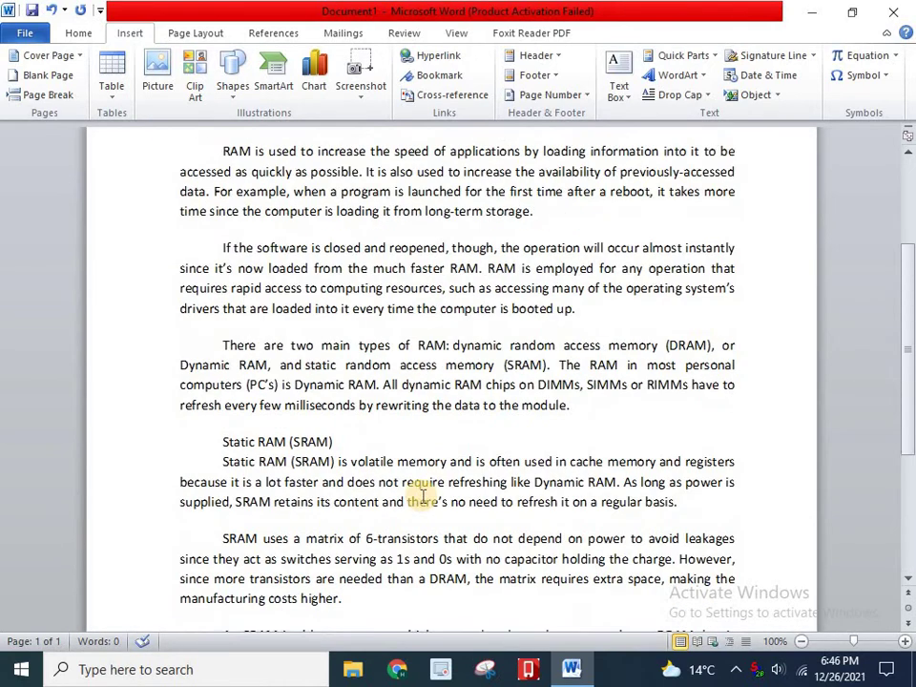
scroll(423, 496, up, 4)
scroll(422, 496, down, 4)
scroll(419, 490, up, 4)
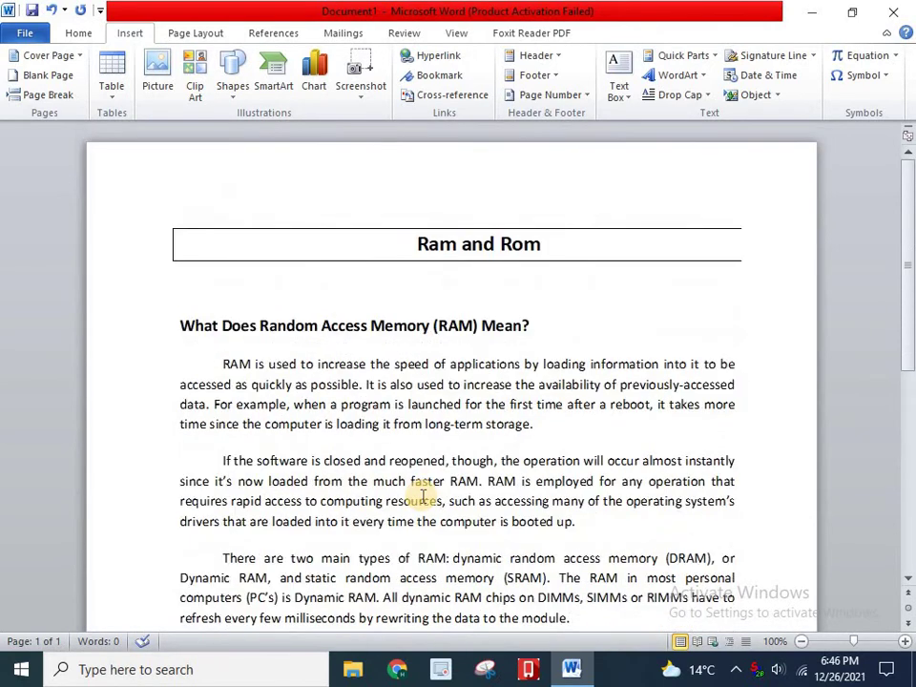
scroll(405, 382, down, 3)
scroll(407, 383, up, 3)
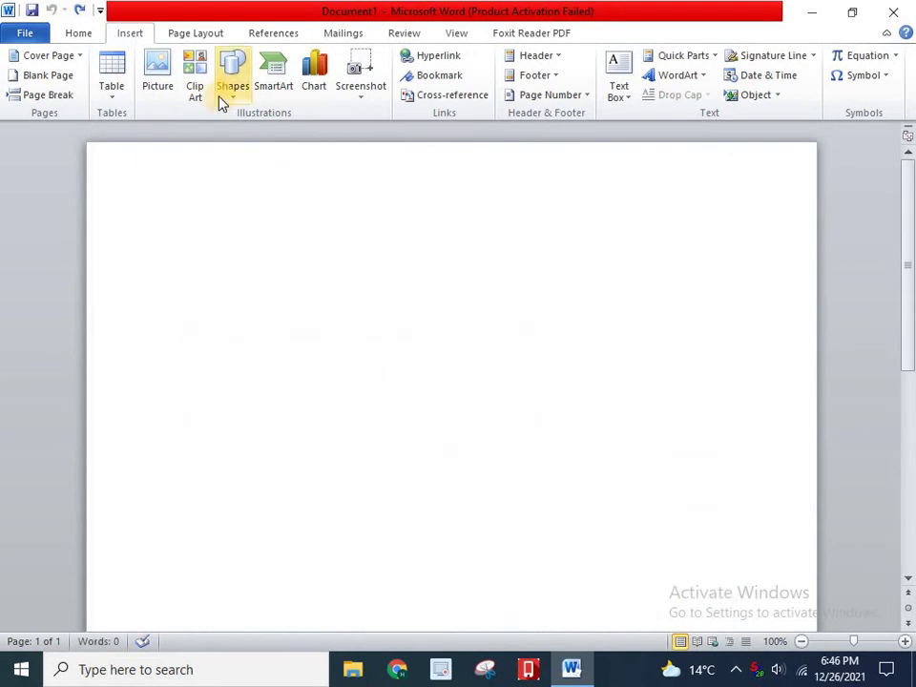
Step: Insert ramrom.docx from file with Link to file ticked, showing its Ram and Rom text
click(778, 96)
click(763, 116)
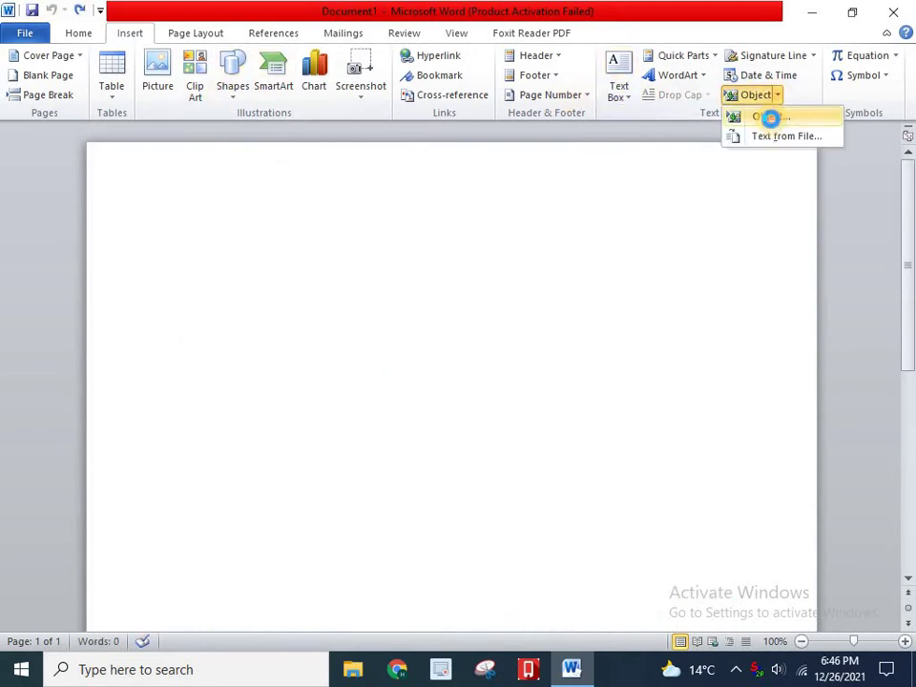
click(353, 243)
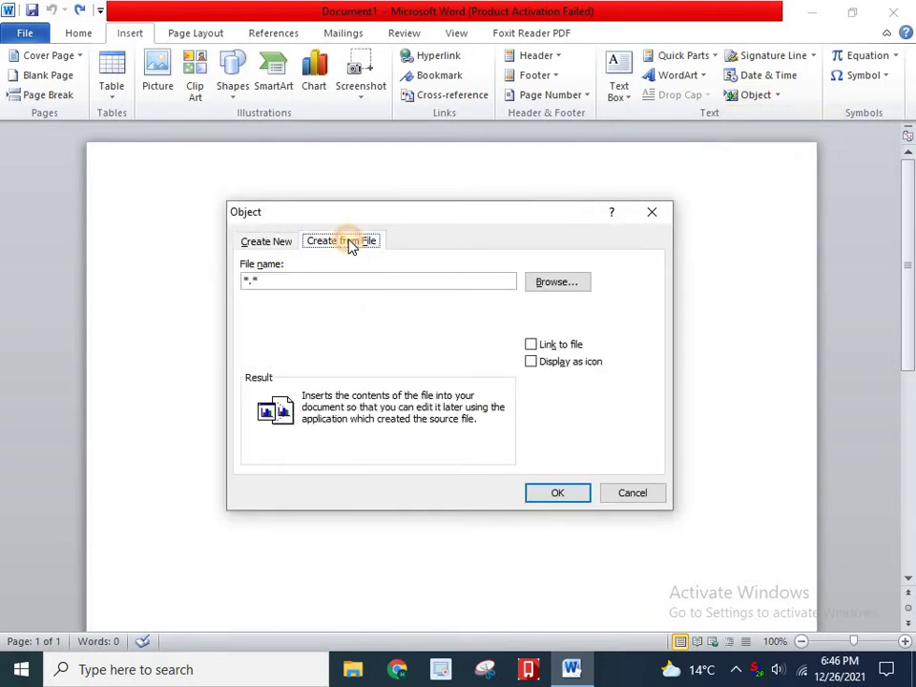
click(563, 283)
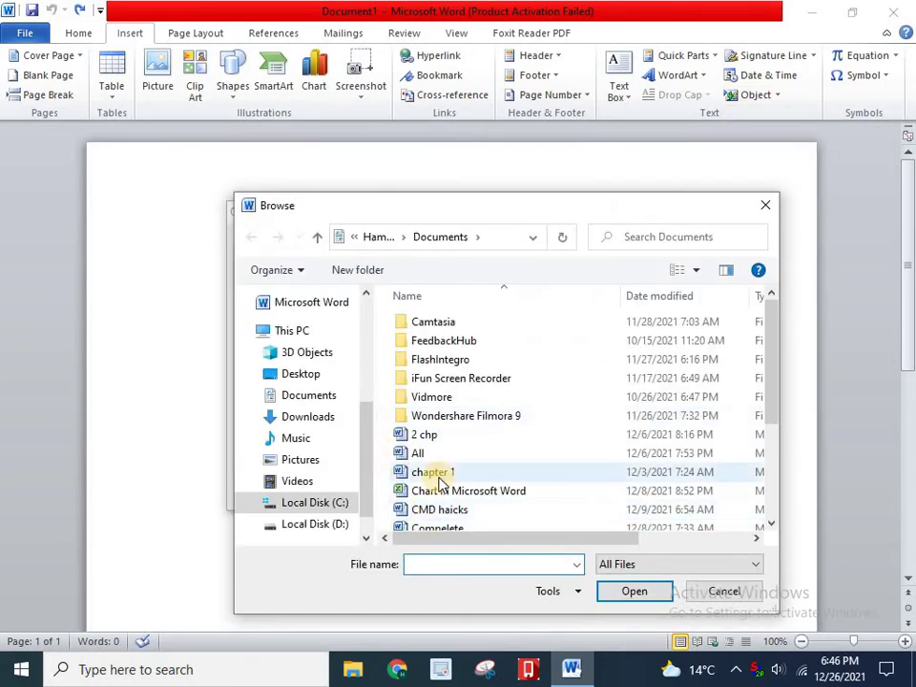
scroll(434, 477, down, 3)
click(430, 464)
click(638, 593)
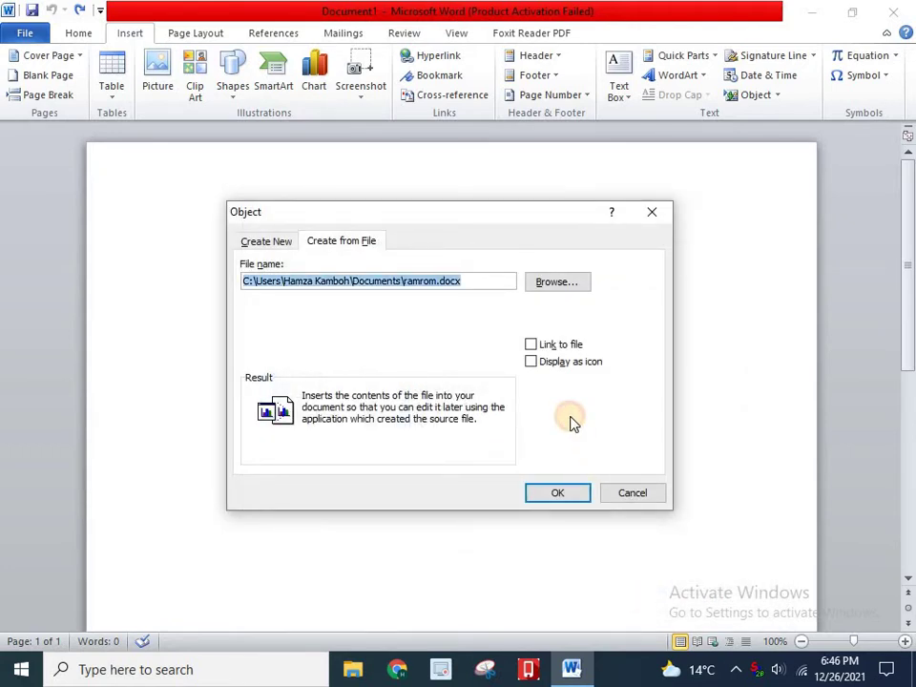
click(569, 345)
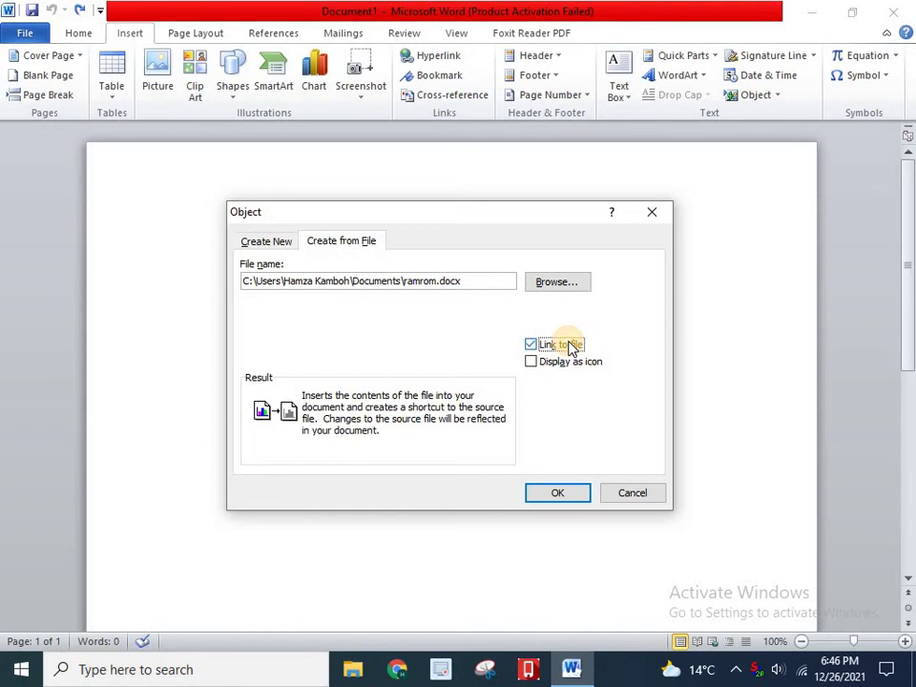
click(541, 497)
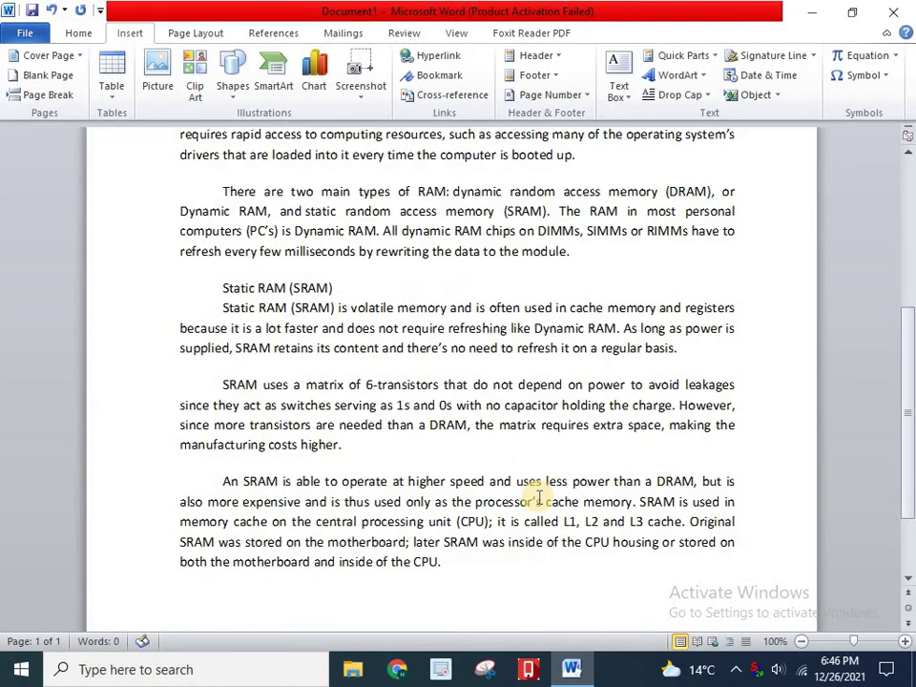
scroll(539, 497, up, 10)
scroll(539, 497, down, 12)
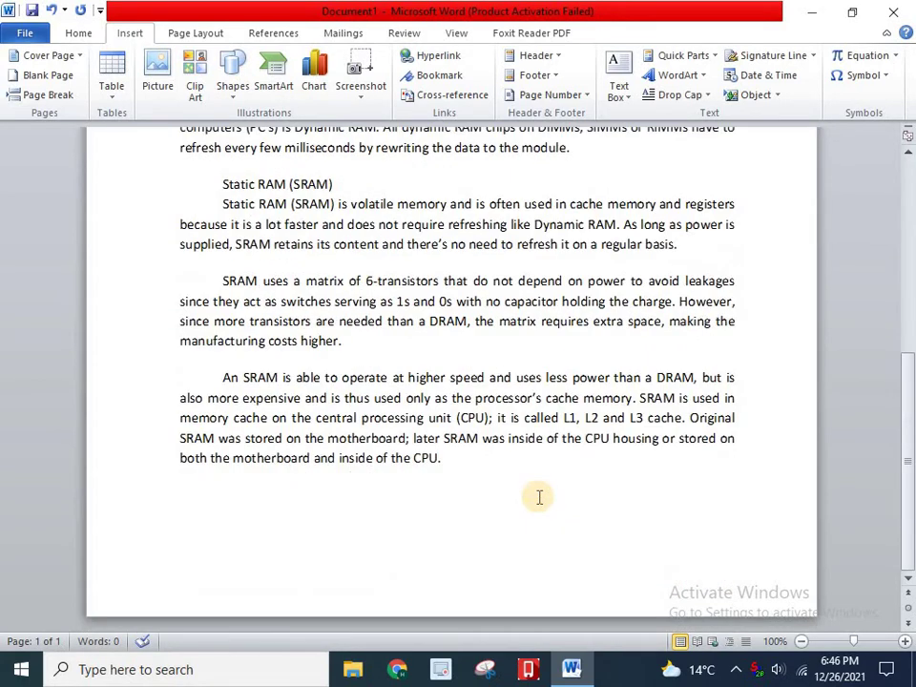
scroll(539, 497, up, 6)
scroll(539, 497, up, 2)
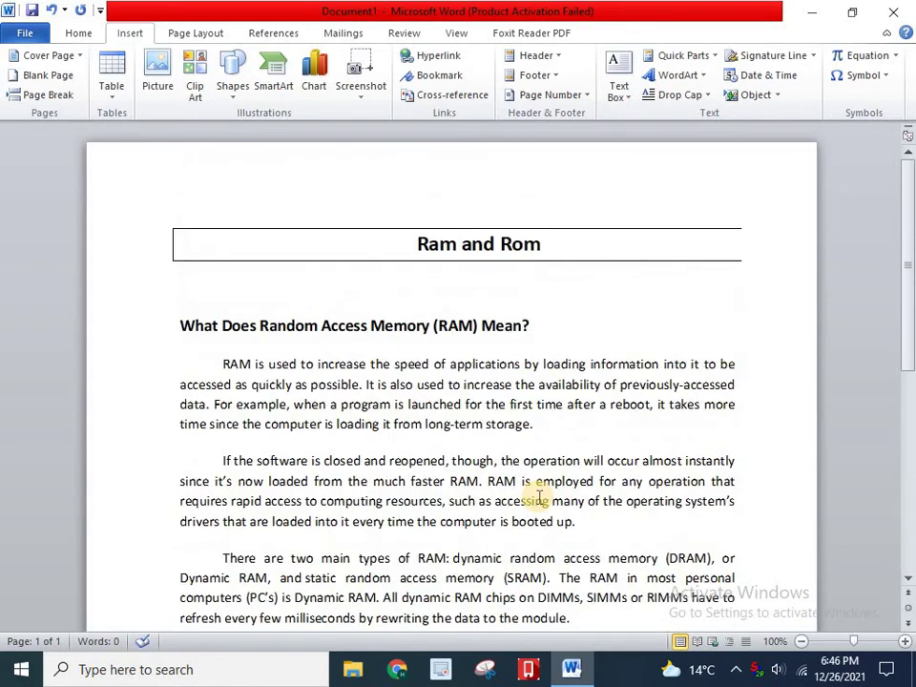
Step: Undo the linked contents and embed ramrom.docx with Display as icon, then select the icon
key(ctrl+z)
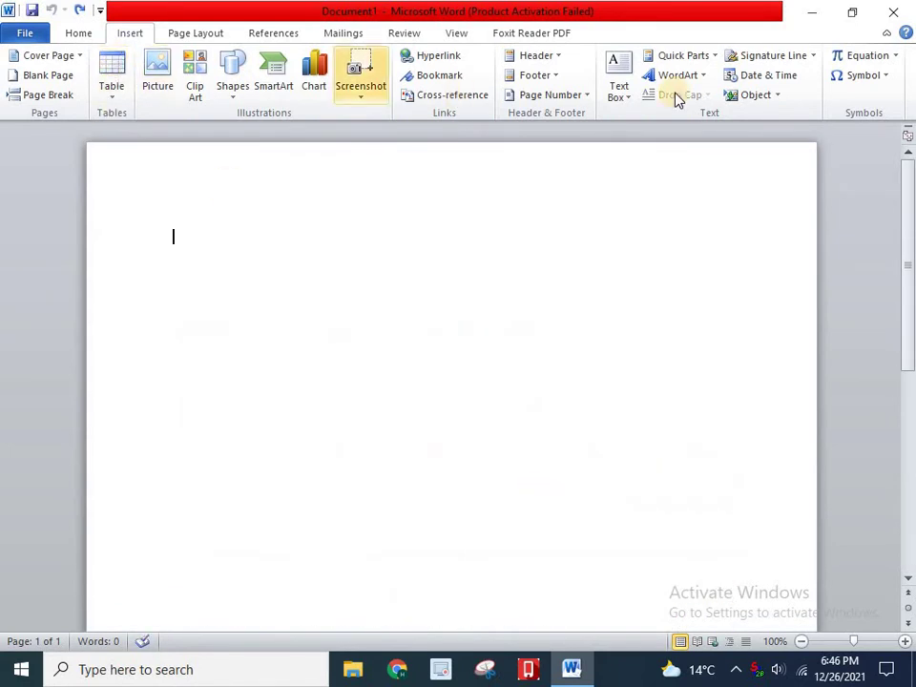
click(777, 97)
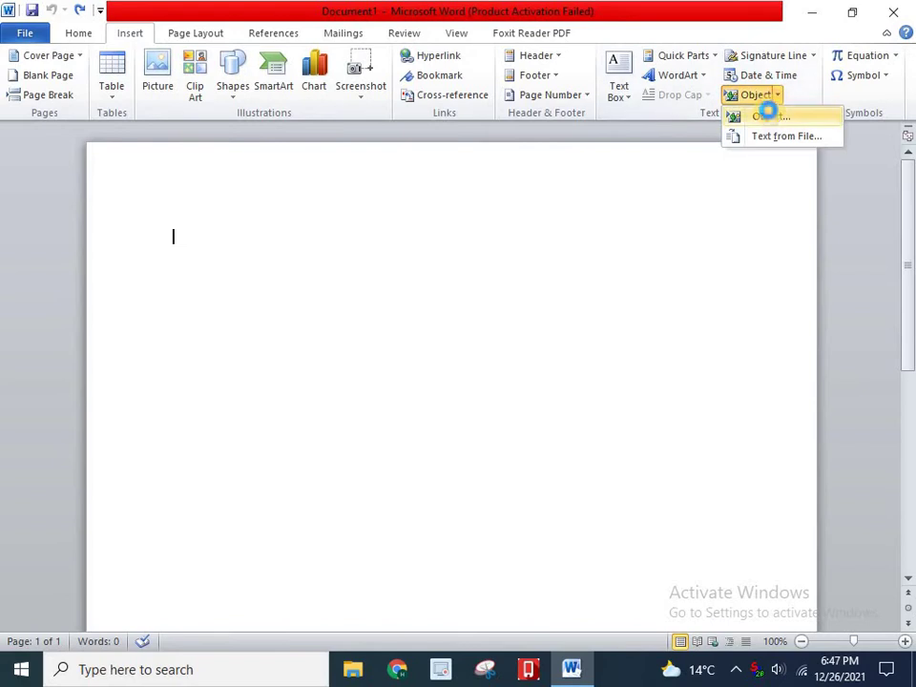
click(766, 114)
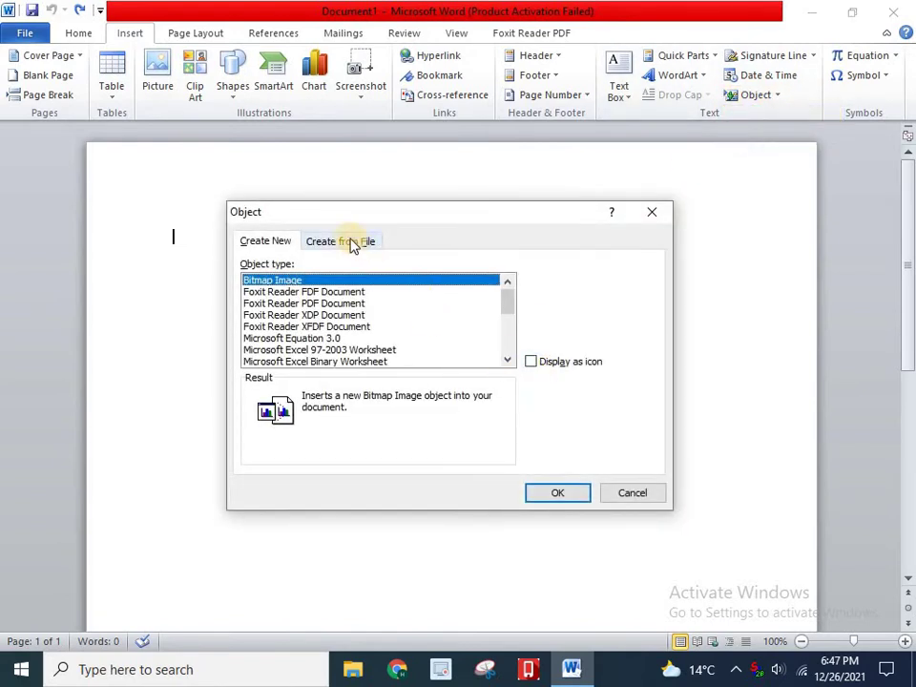
click(353, 241)
click(548, 282)
scroll(439, 445, down, 3)
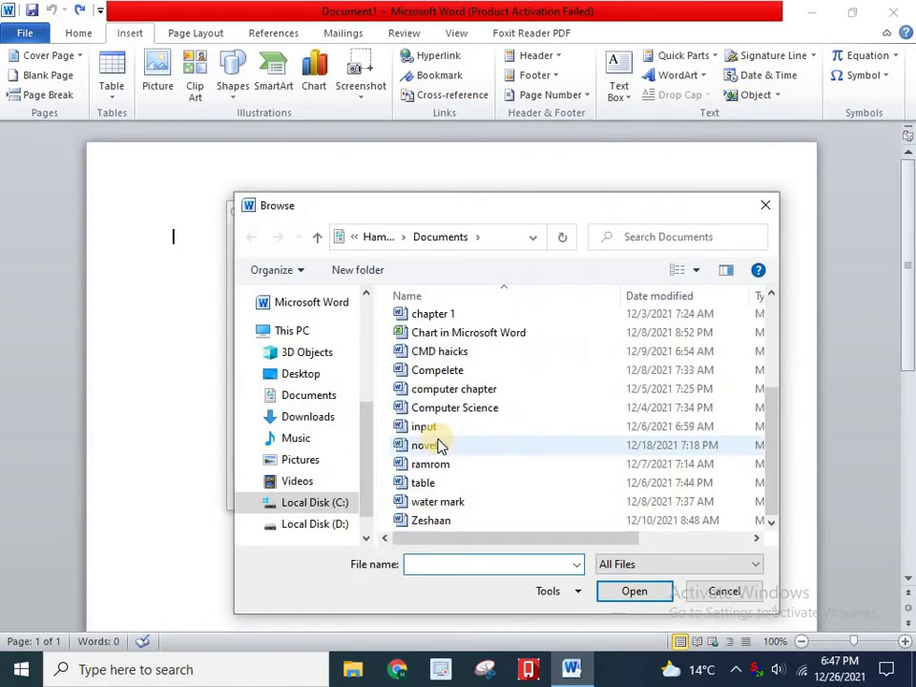
click(431, 464)
click(657, 593)
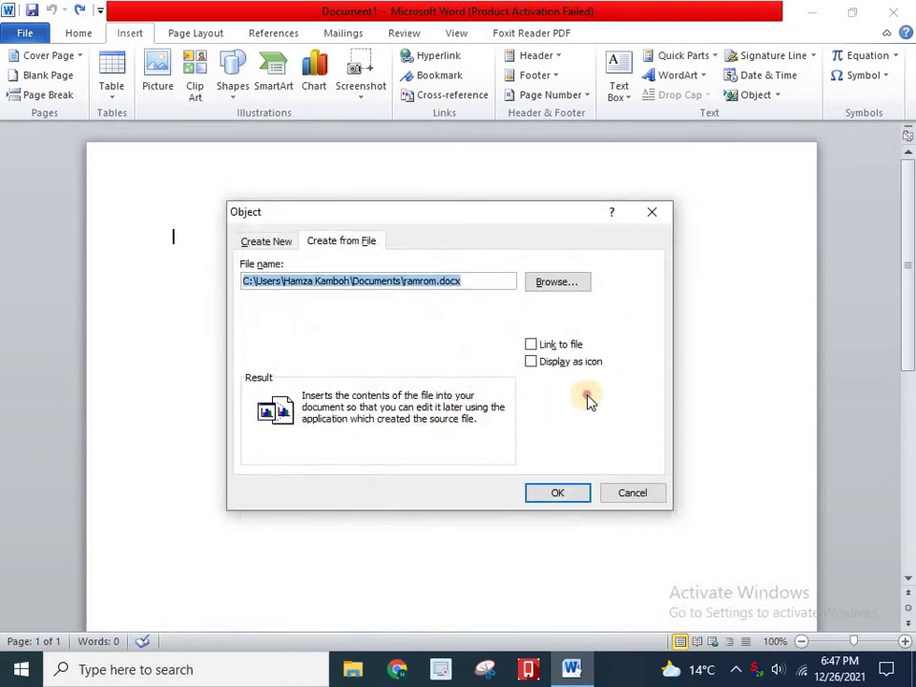
click(551, 364)
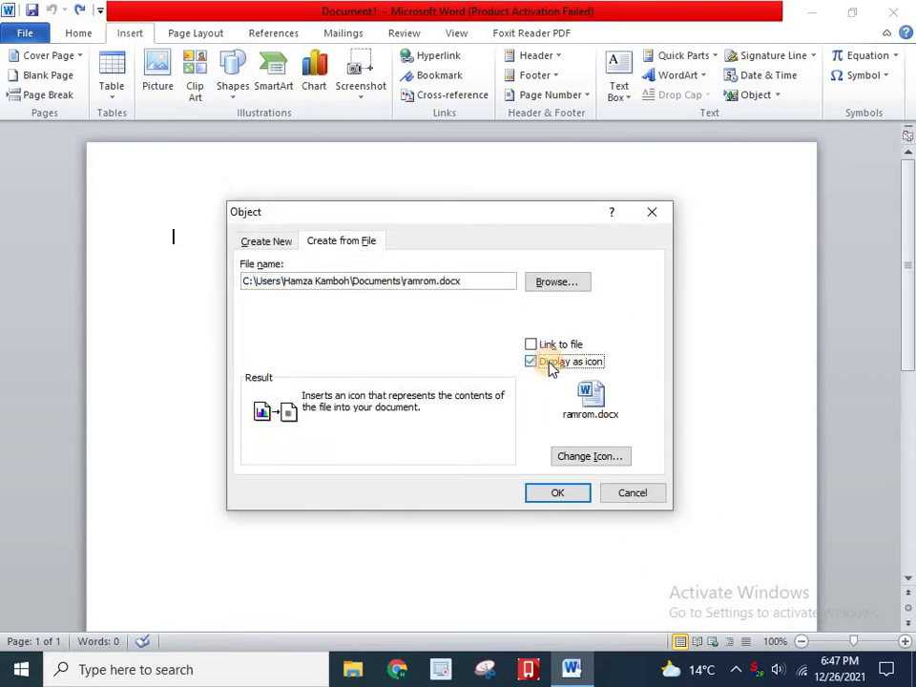
click(559, 496)
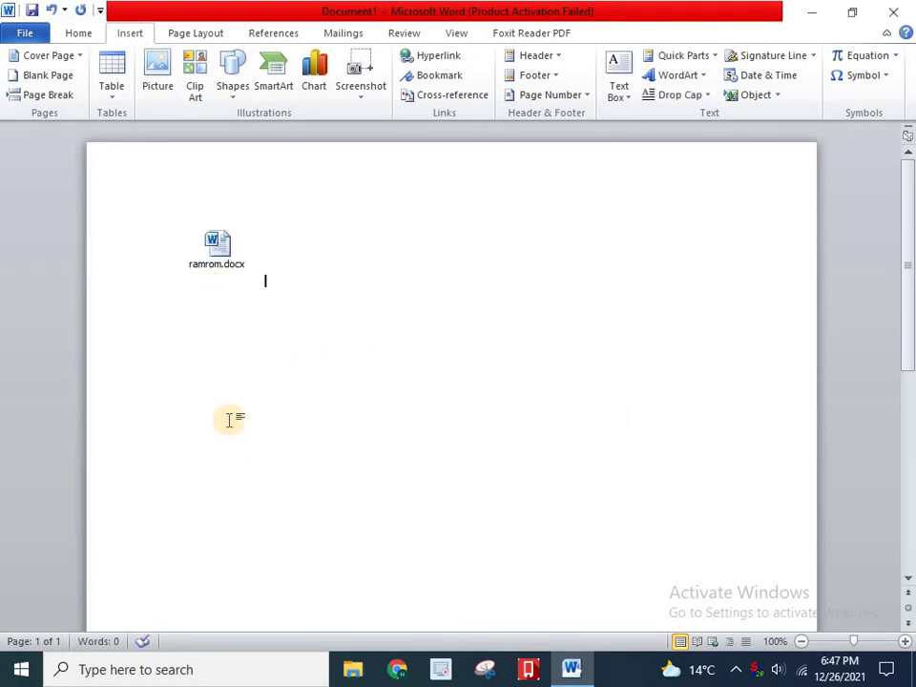
click(209, 245)
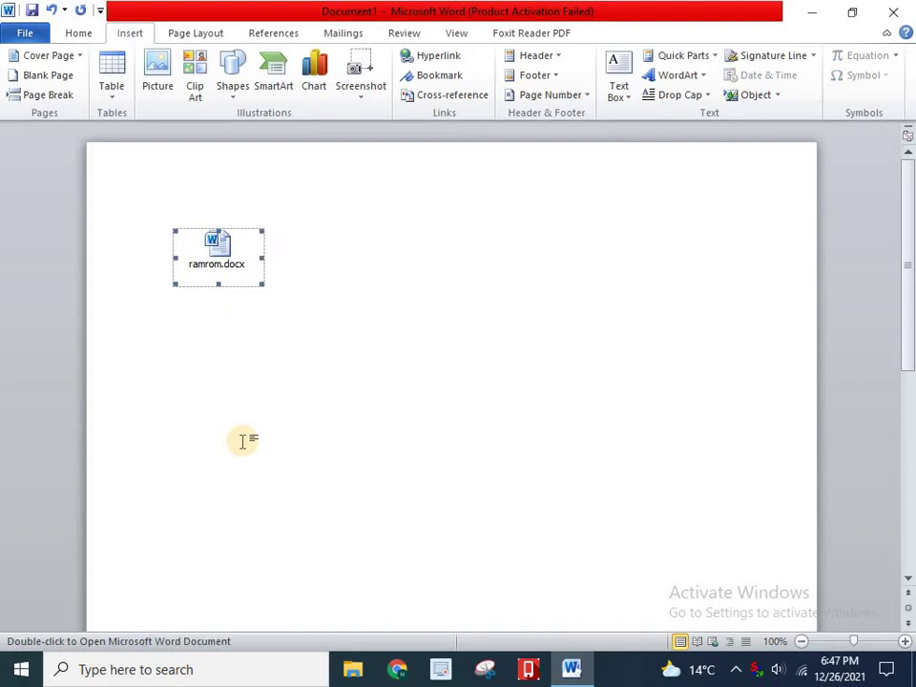
Step: Open the embedded ramrom.docx maximized and scroll through its Ram and Rom text
double_click(227, 247)
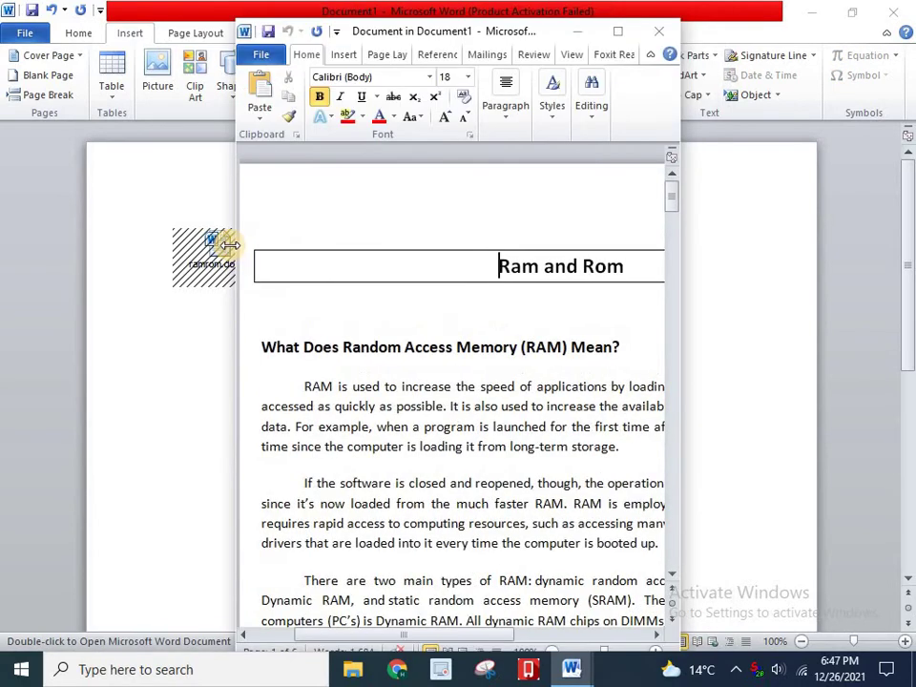
click(617, 31)
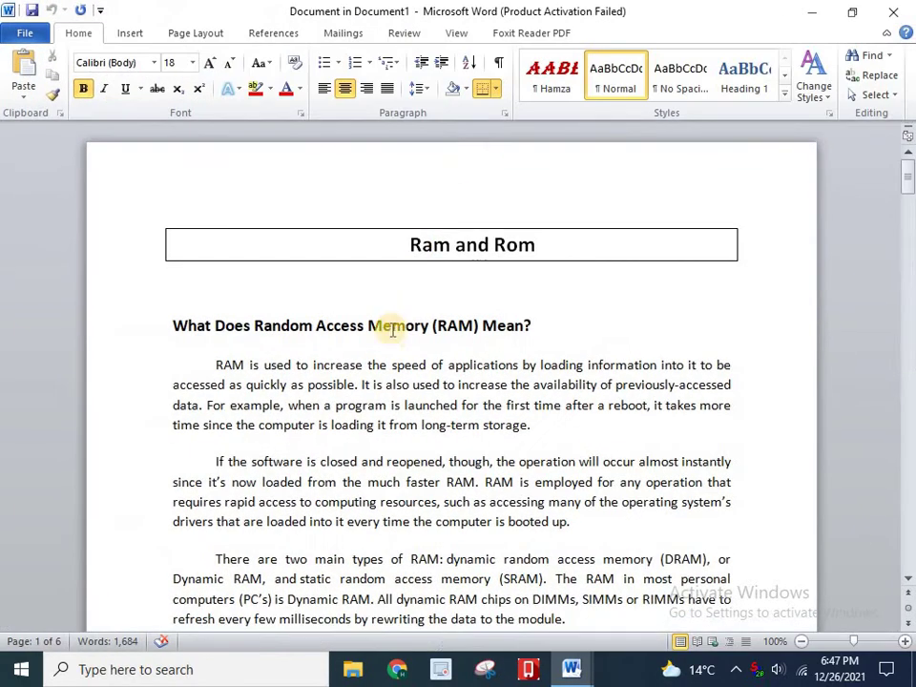
scroll(396, 334, down, 4)
scroll(392, 339, down, 3)
scroll(391, 339, down, 3)
scroll(392, 340, down, 3)
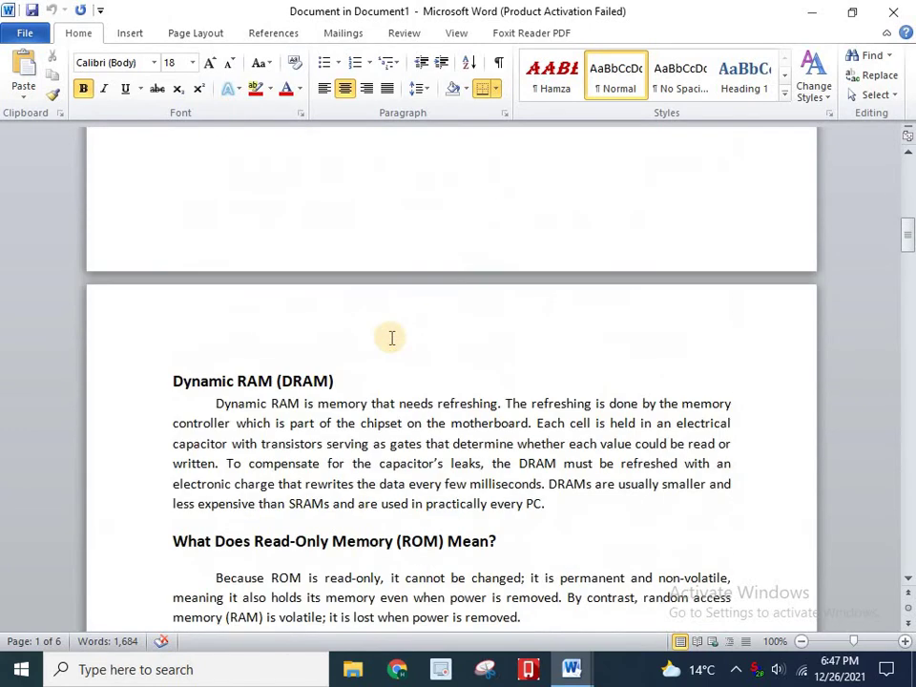
scroll(391, 338, down, 3)
scroll(392, 339, down, 3)
scroll(391, 339, down, 3)
scroll(391, 338, down, 3)
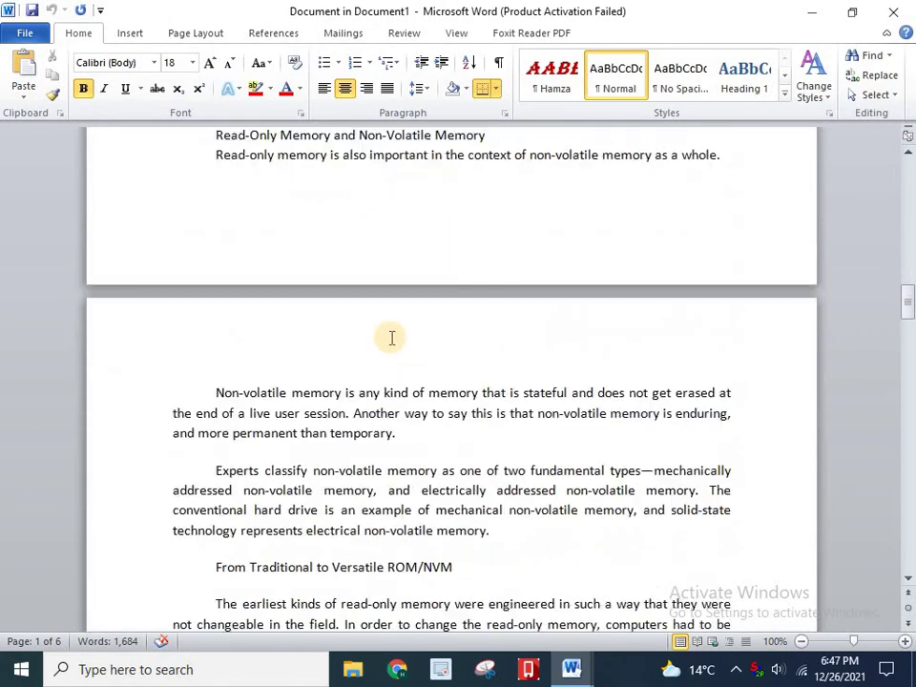
scroll(391, 339, down, 3)
scroll(391, 338, down, 3)
scroll(389, 340, down, 3)
scroll(389, 339, up, 4)
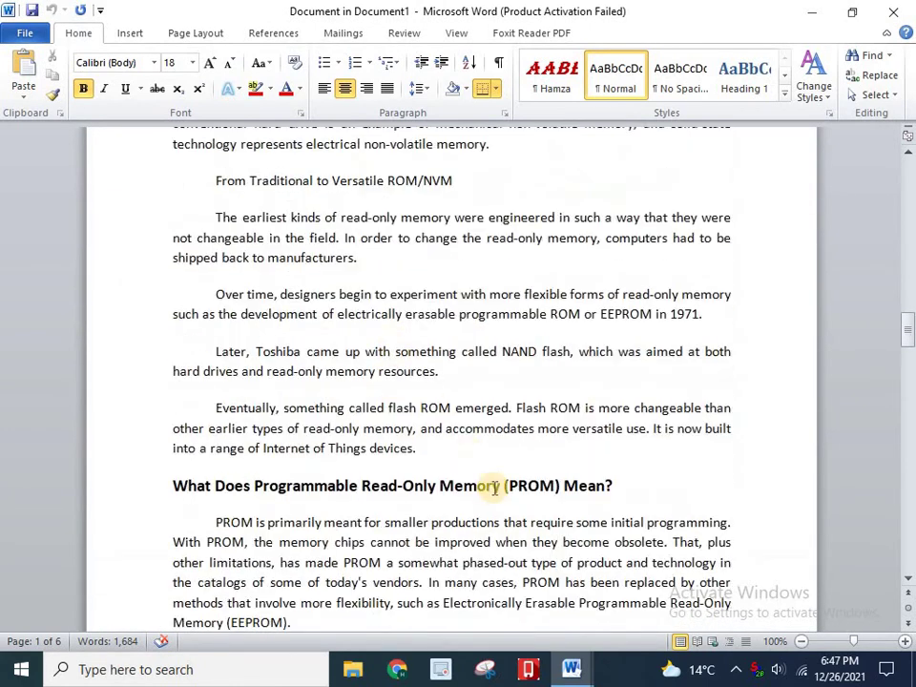
Step: Close the embedded document's window and undo to remove the ramrom.docx icon
mouse_move(578, 676)
click(501, 583)
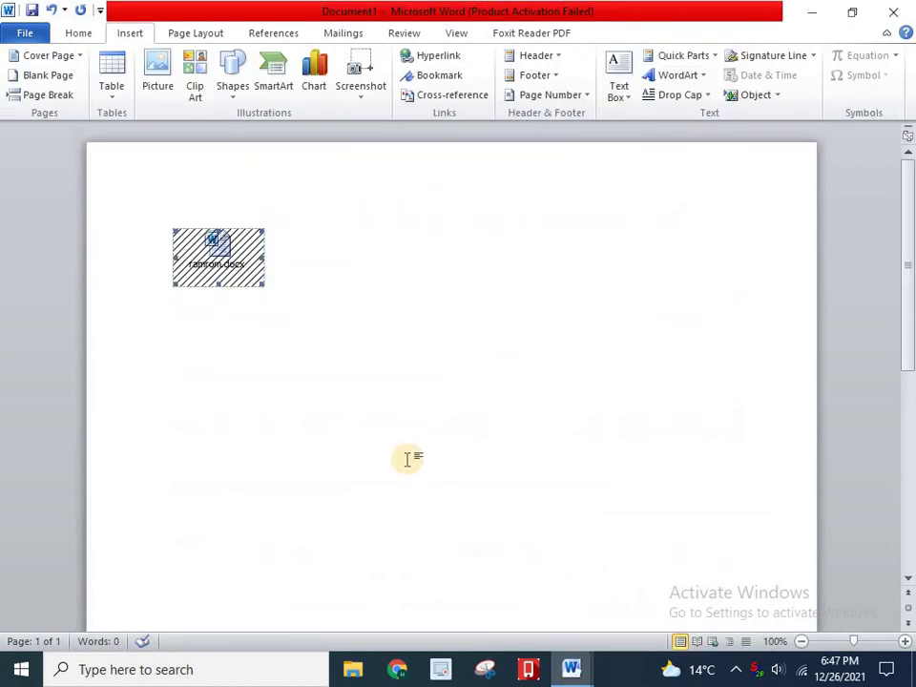
click(668, 591)
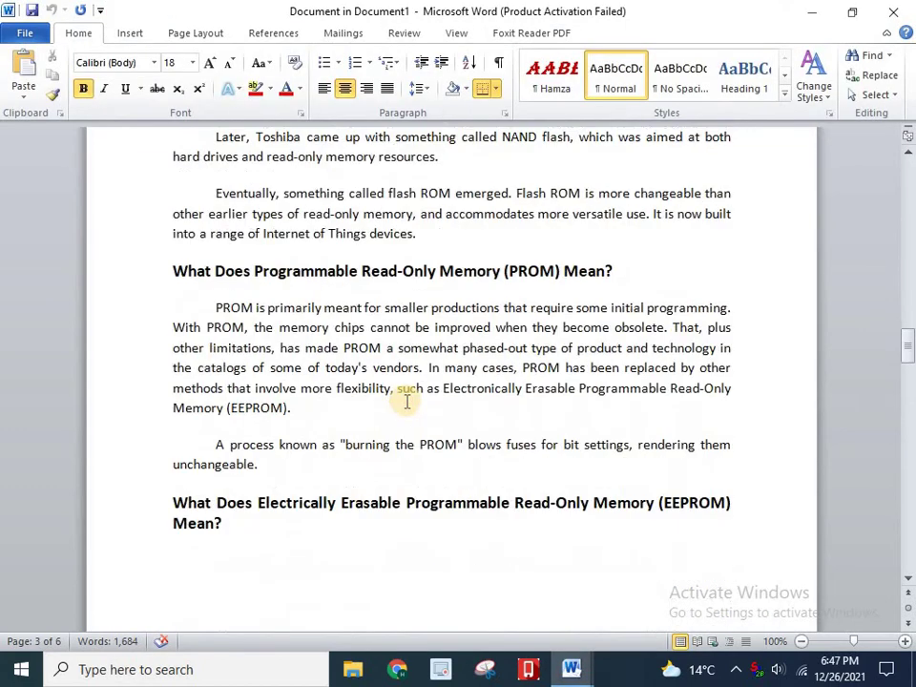
scroll(408, 401, down, 7)
scroll(477, 287, up, 2)
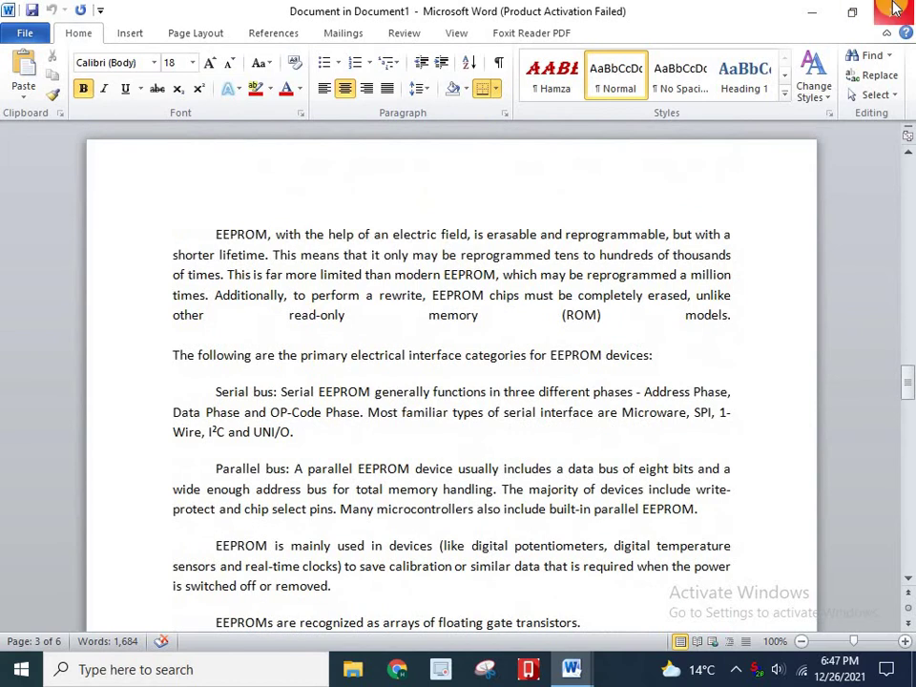
click(893, 11)
key(ctrl+z)
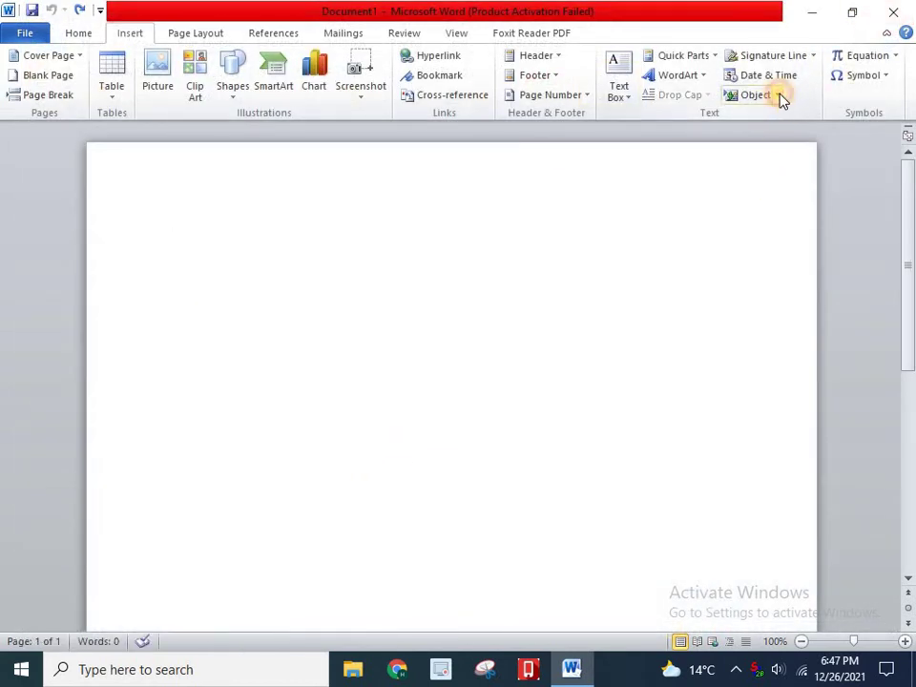
Step: Insert the text of the 'table' document from Documents via Text from File
click(778, 95)
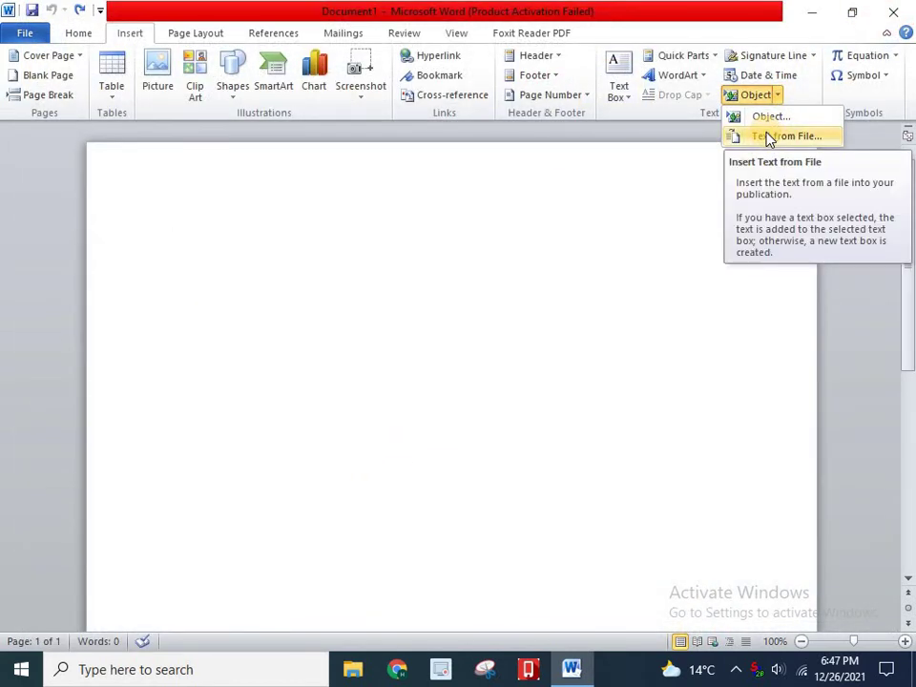
click(770, 136)
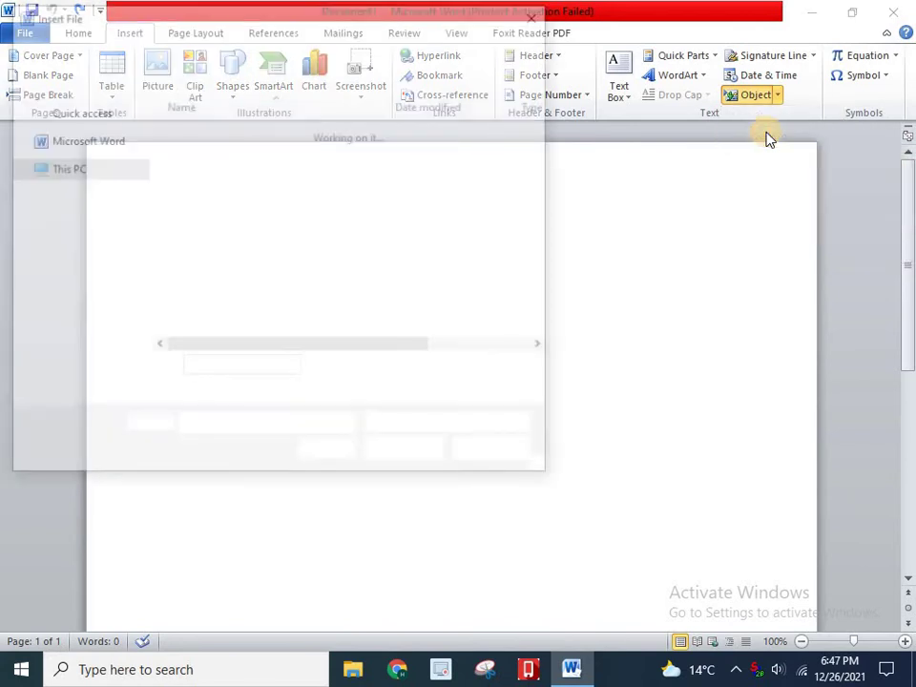
scroll(399, 257, down, 3)
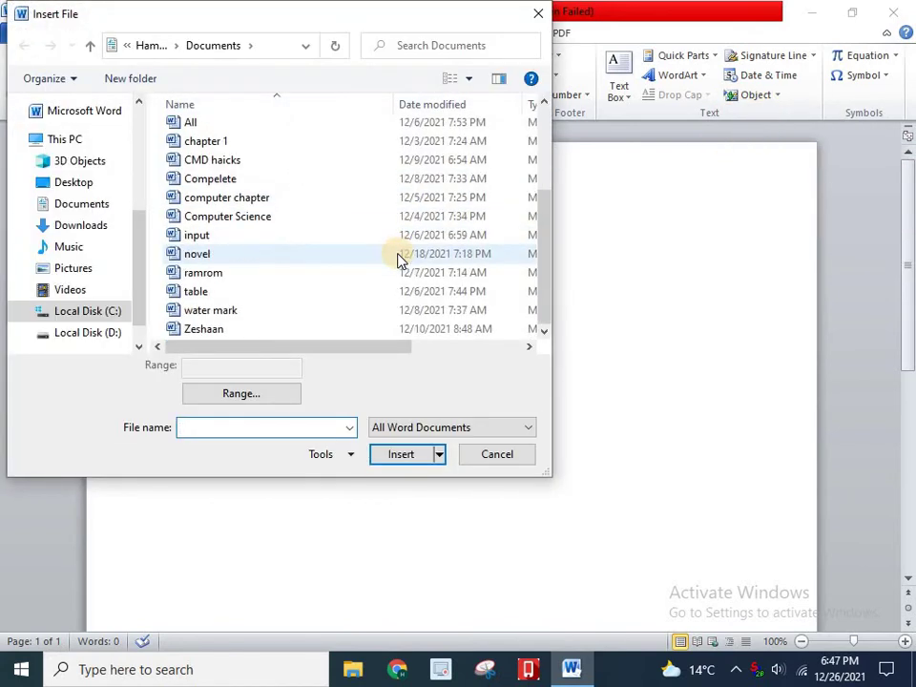
click(191, 291)
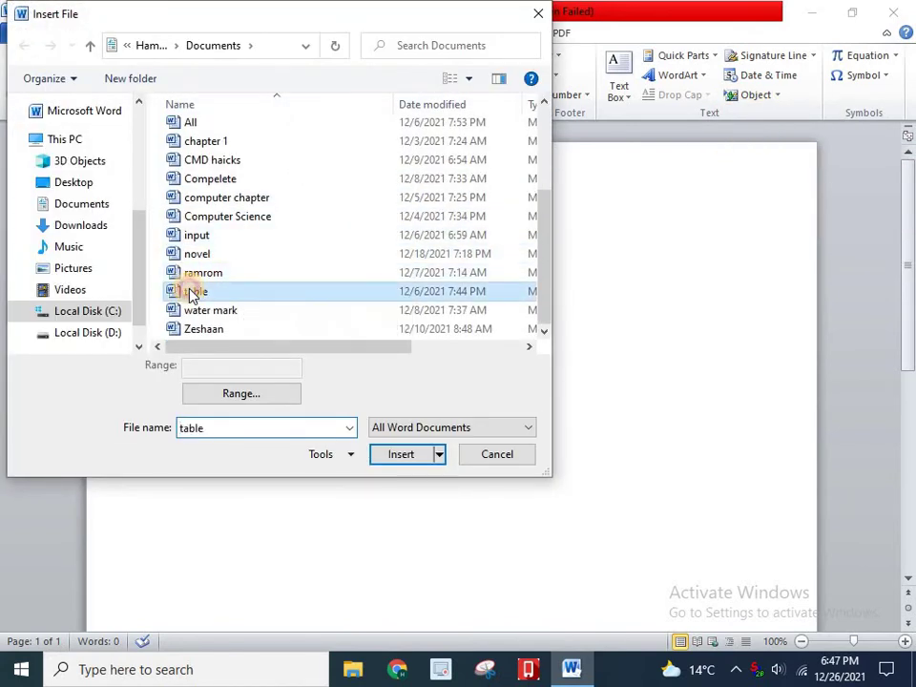
click(400, 452)
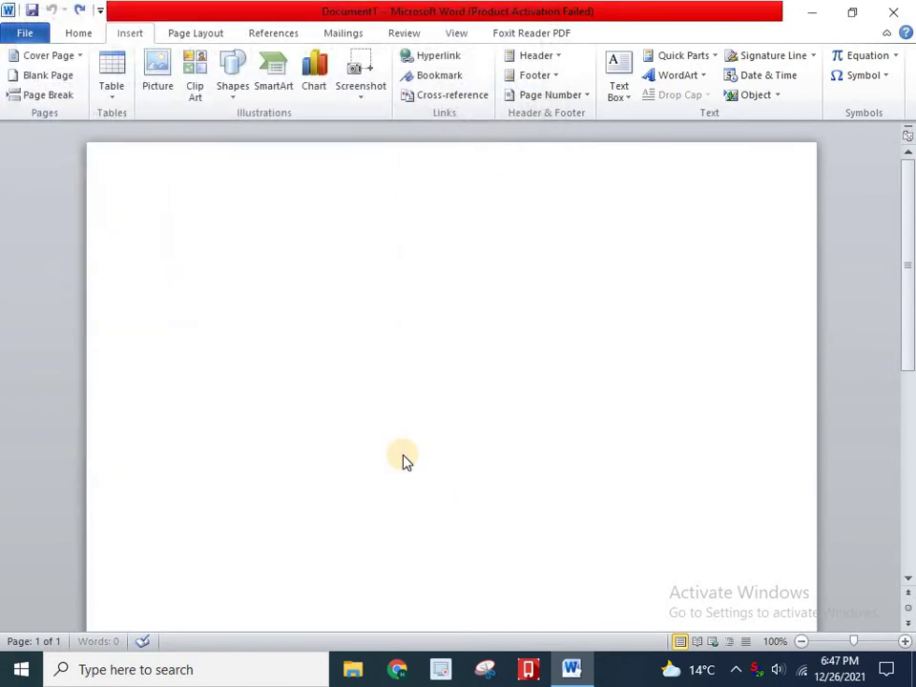
scroll(405, 455, up, 5)
scroll(404, 456, up, 5)
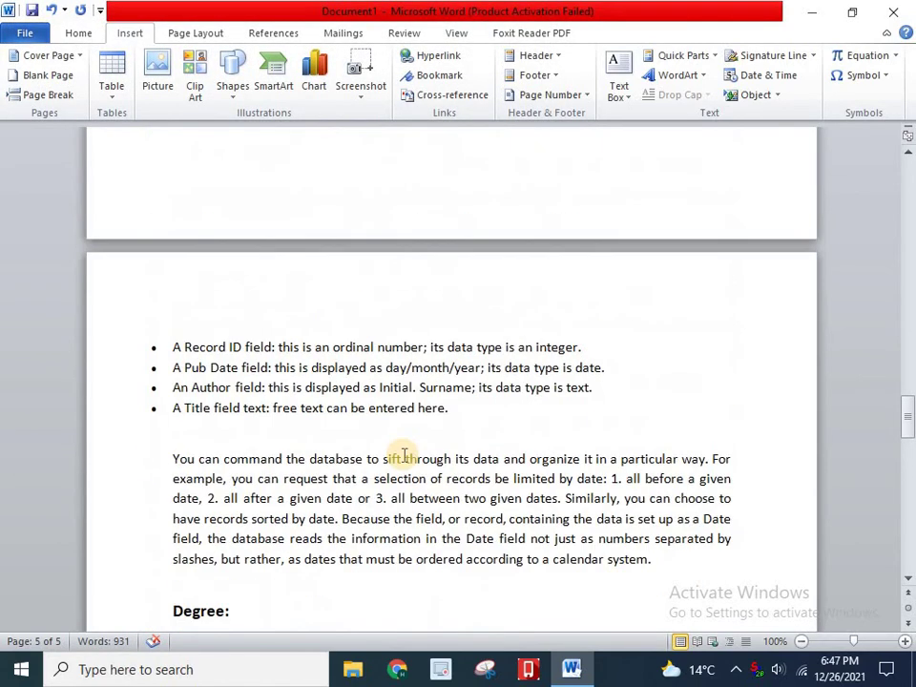
scroll(352, 449, up, 5)
scroll(290, 422, up, 5)
scroll(294, 431, up, 5)
scroll(296, 438, up, 3)
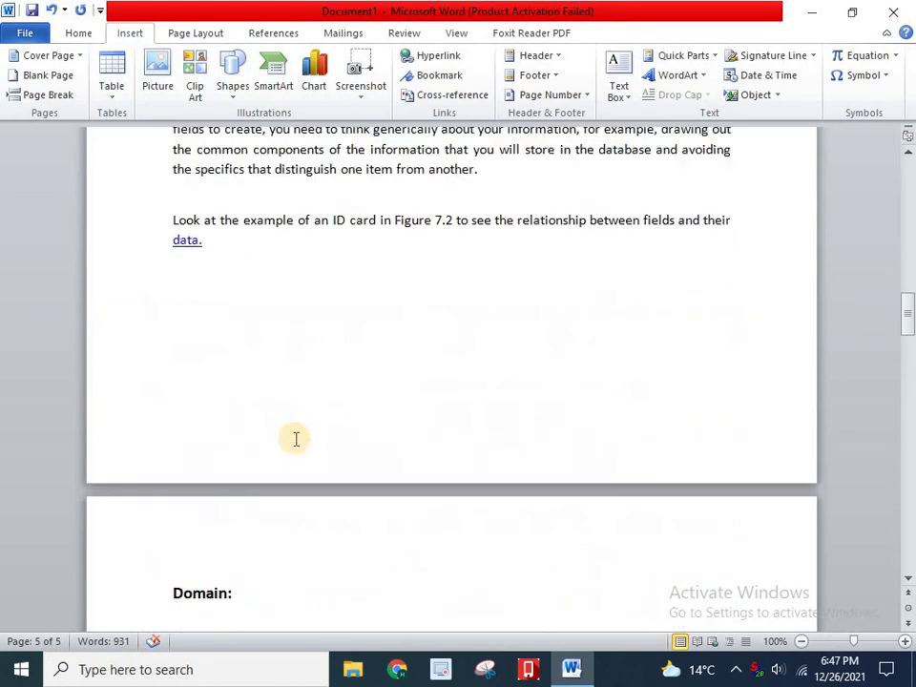
scroll(296, 438, up, 6)
scroll(296, 438, up, 5)
scroll(296, 438, up, 5)
scroll(296, 438, up, 5)
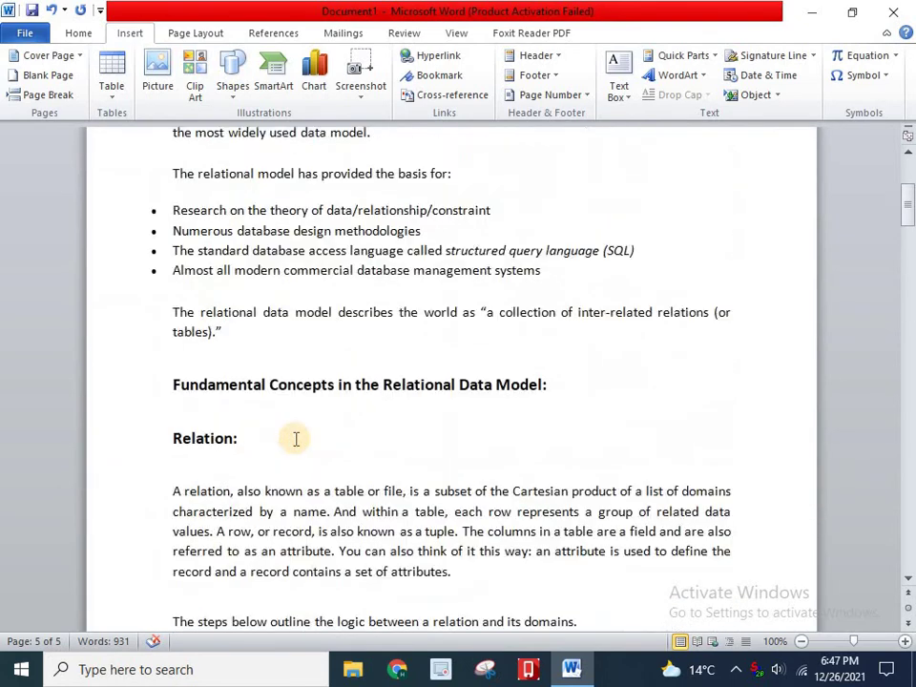
scroll(296, 438, up, 4)
scroll(295, 438, down, 1)
scroll(296, 439, down, 4)
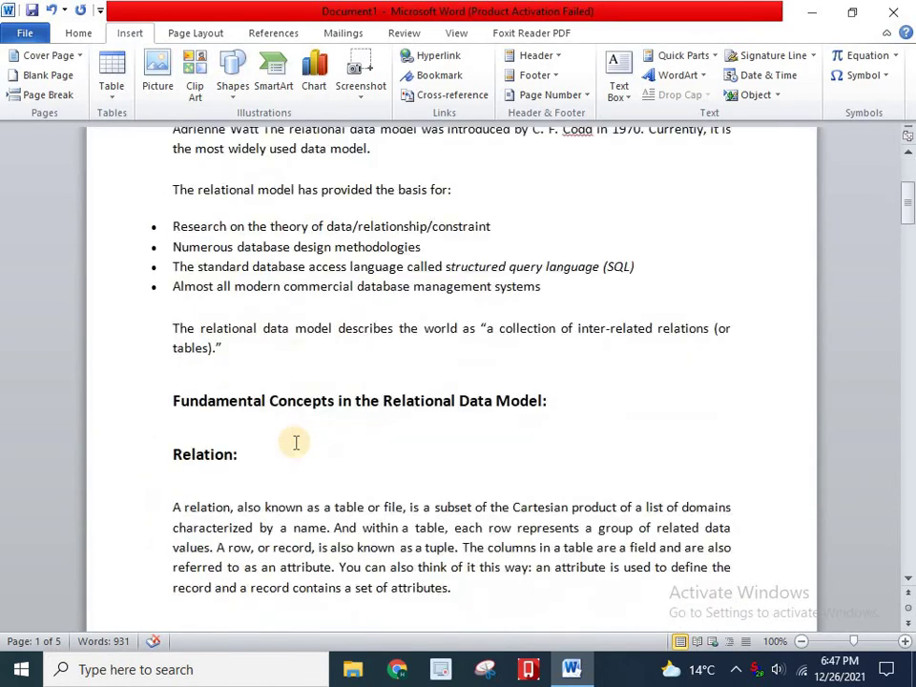
scroll(296, 439, down, 3)
scroll(296, 441, down, 5)
scroll(295, 443, down, 6)
scroll(296, 443, down, 5)
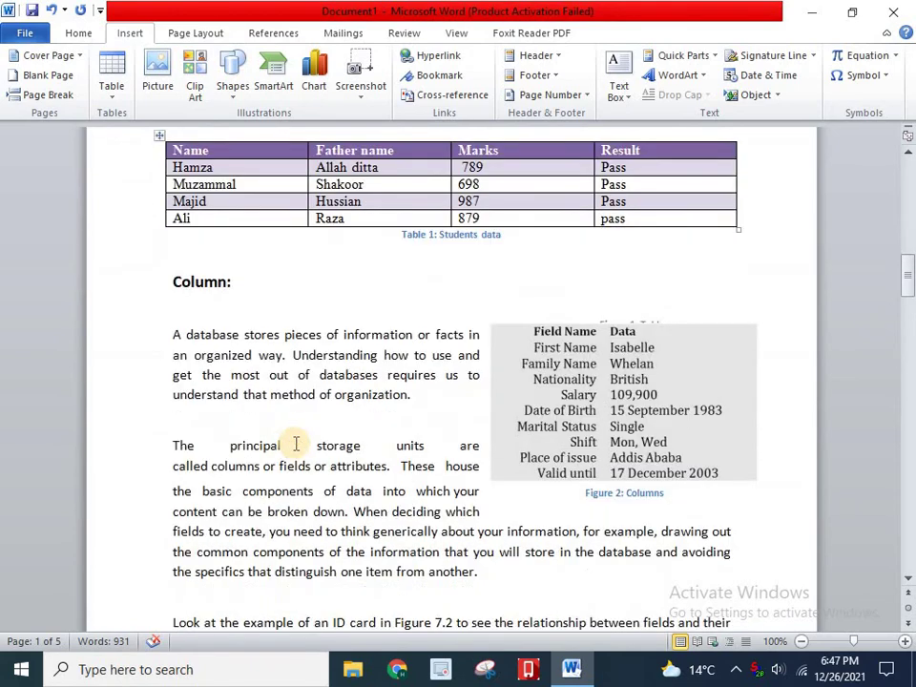
scroll(296, 443, down, 2)
scroll(296, 443, up, 5)
scroll(296, 443, up, 5)
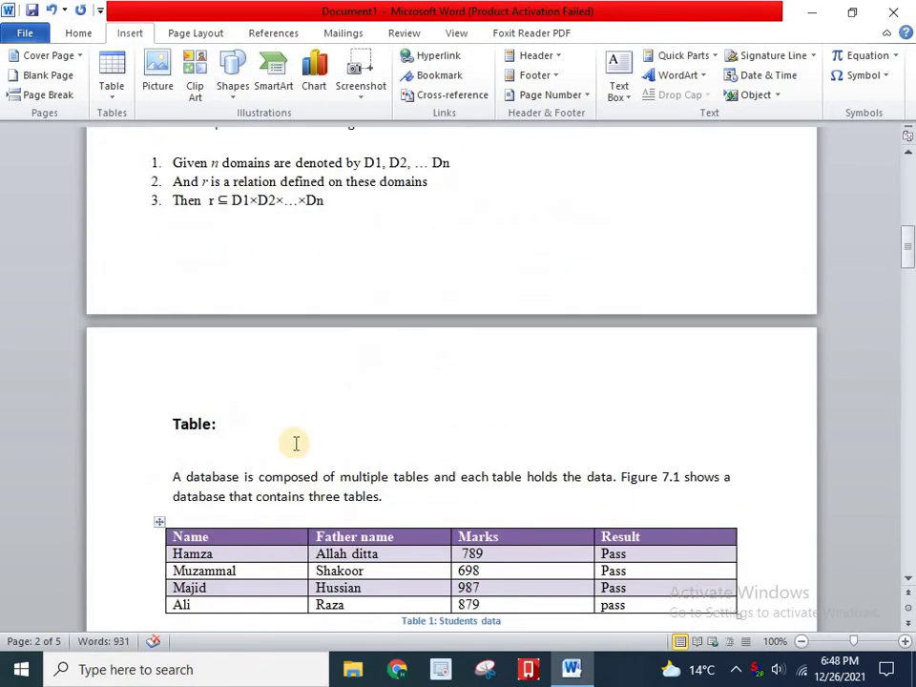
scroll(295, 443, up, 3)
scroll(296, 442, up, 4)
scroll(296, 443, up, 4)
scroll(296, 443, up, 3)
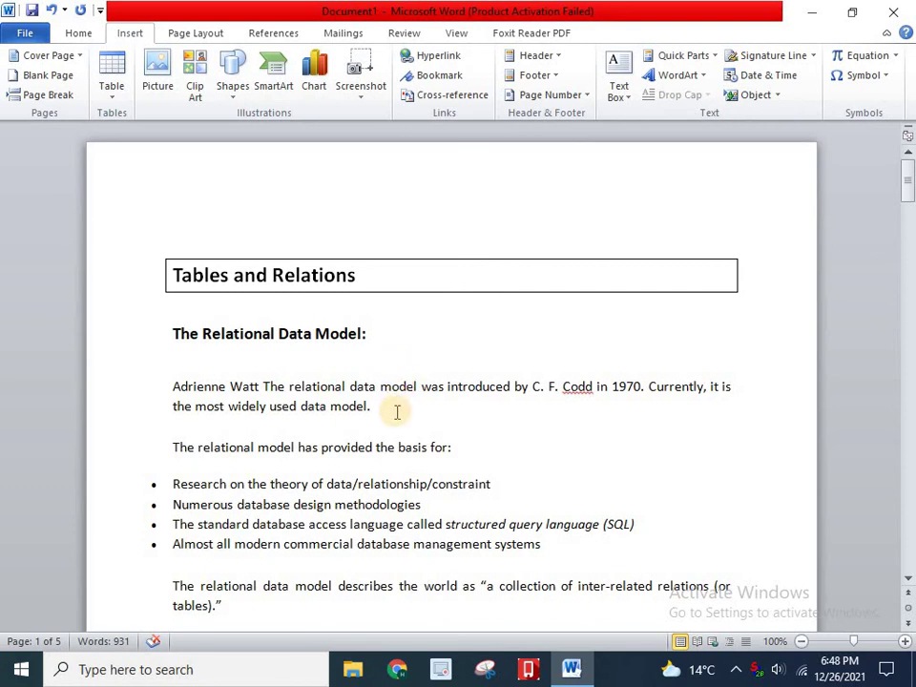
scroll(397, 412, down, 2)
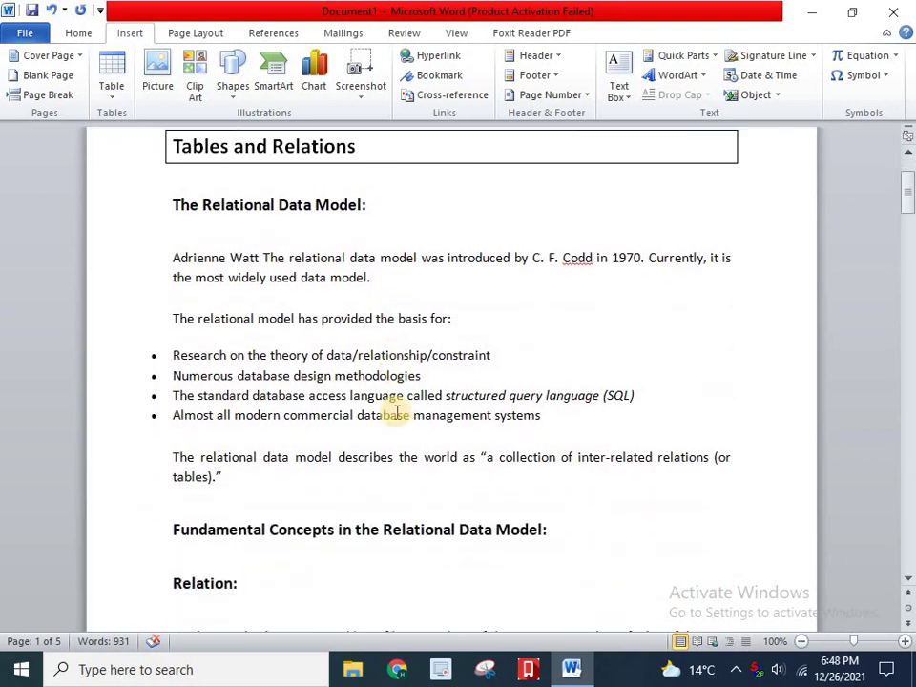
scroll(397, 412, down, 1)
scroll(397, 413, down, 2)
scroll(397, 412, down, 2)
scroll(397, 412, down, 1)
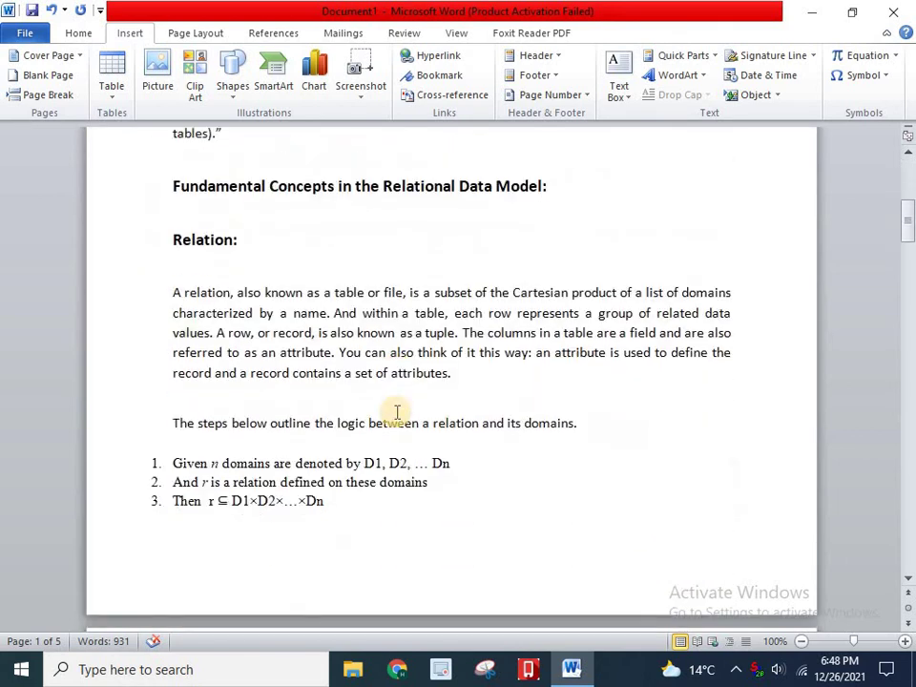
scroll(397, 412, down, 3)
scroll(397, 413, down, 2)
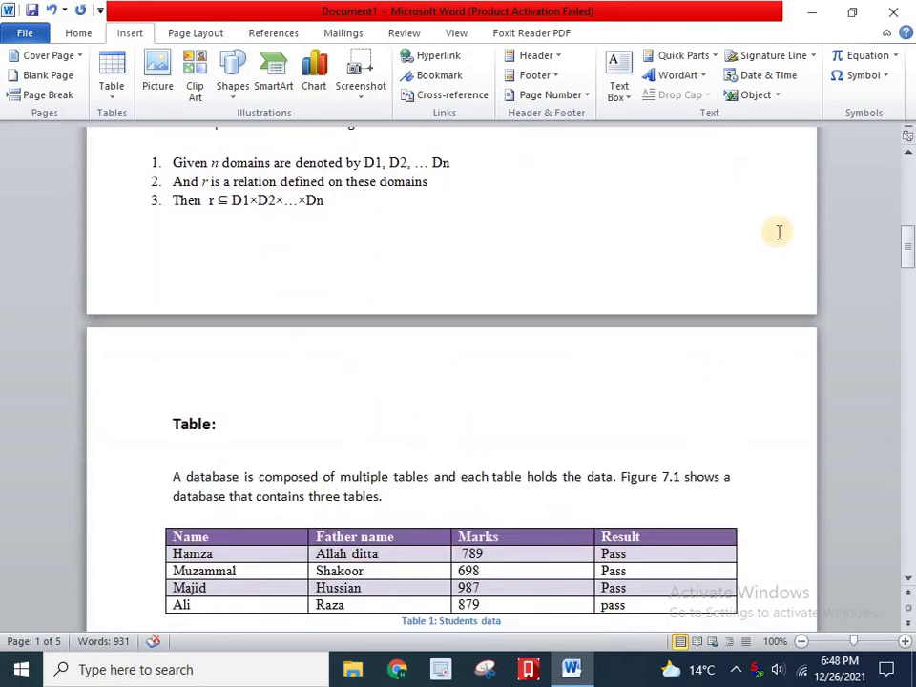
scroll(665, 413, down, 4)
scroll(665, 413, down, 3)
scroll(665, 413, down, 3)
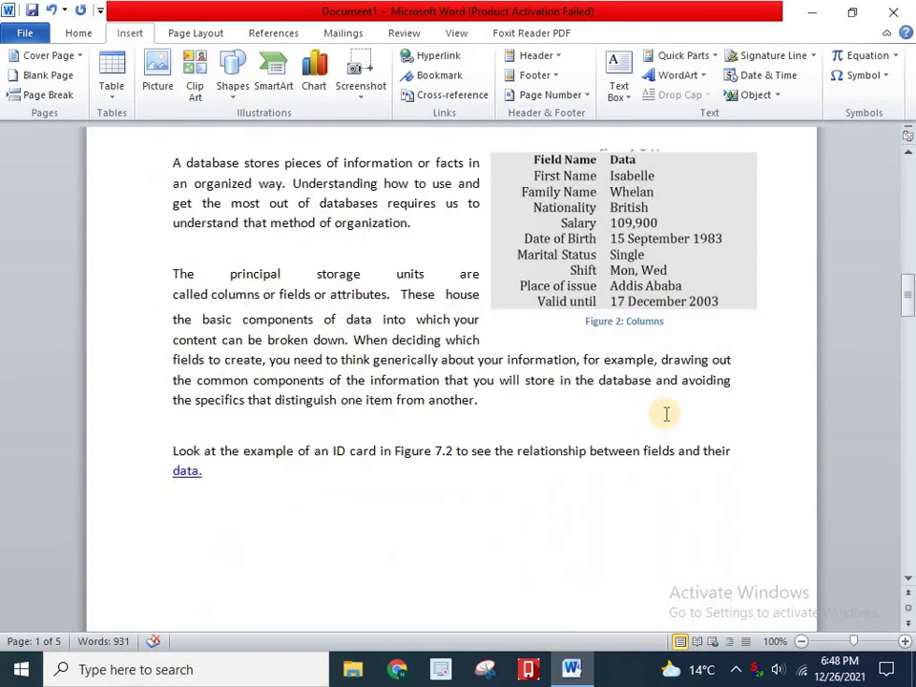
scroll(665, 413, down, 2)
scroll(665, 414, down, 1)
scroll(665, 413, down, 3)
scroll(666, 413, up, 5)
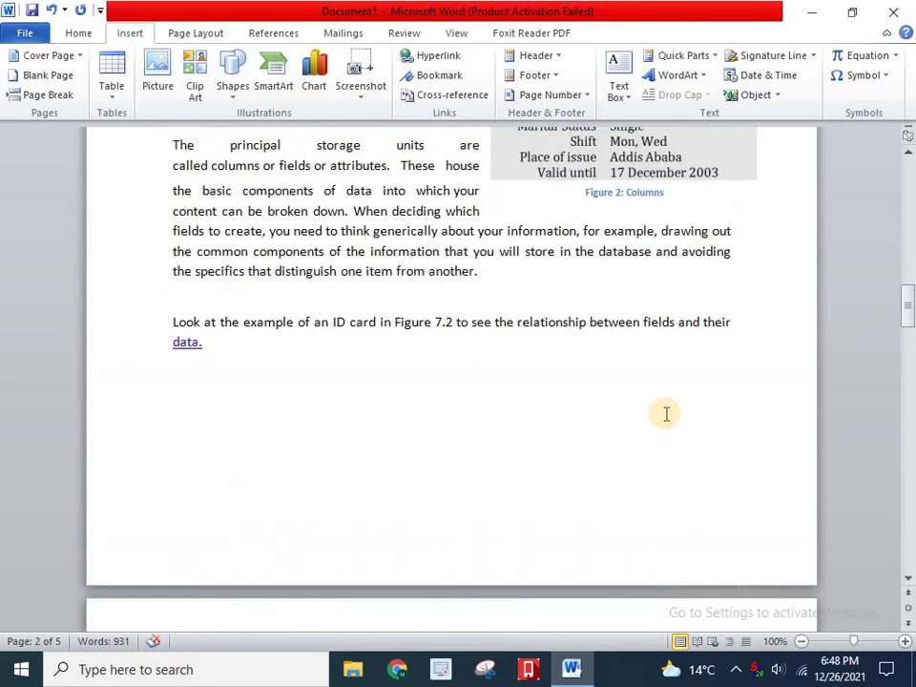
scroll(666, 413, up, 5)
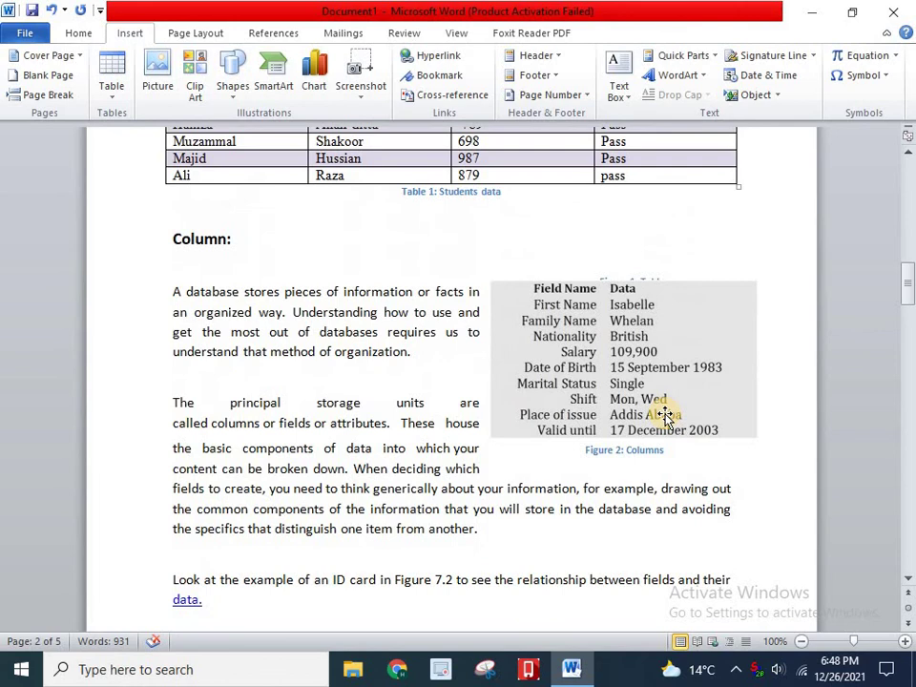